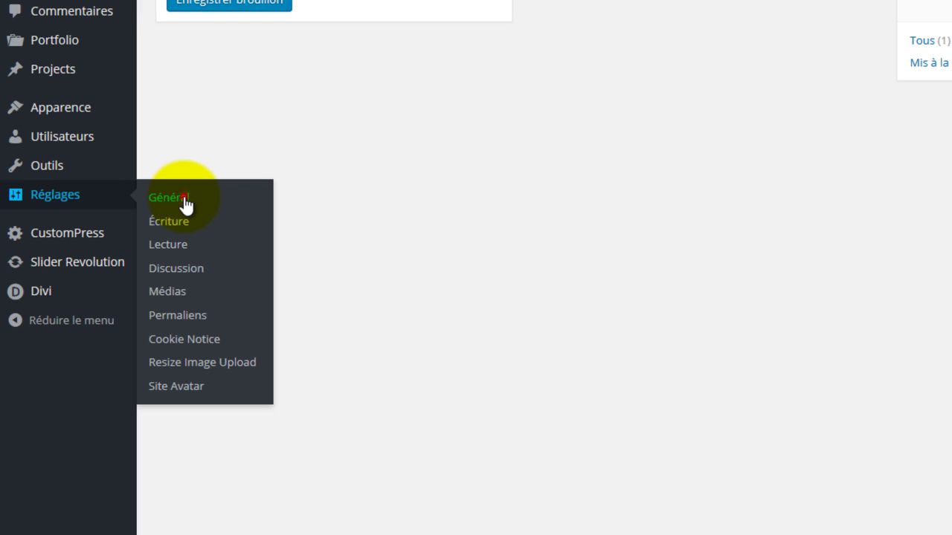
Step: Open the general settings and set the site title to "Golf Club du ponant"
click(186, 206)
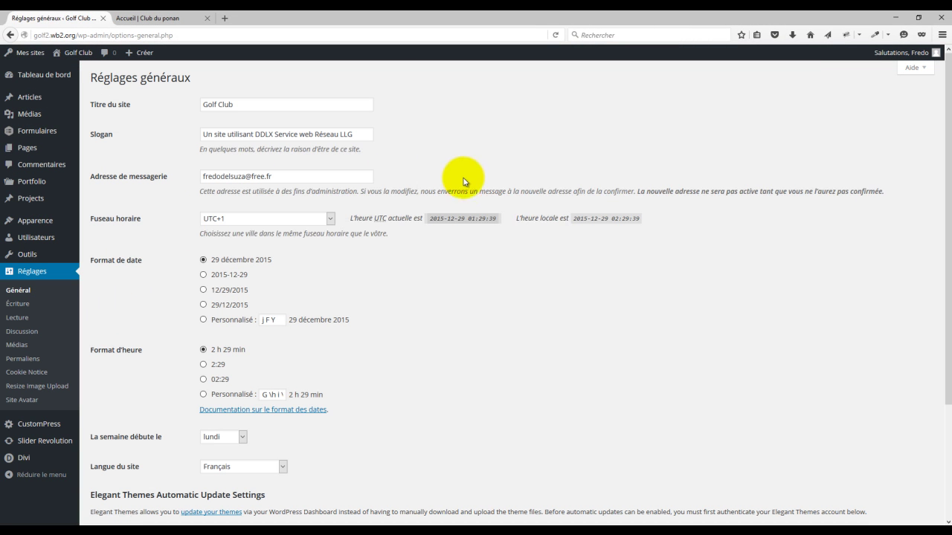
scroll(481, 302, down, 3)
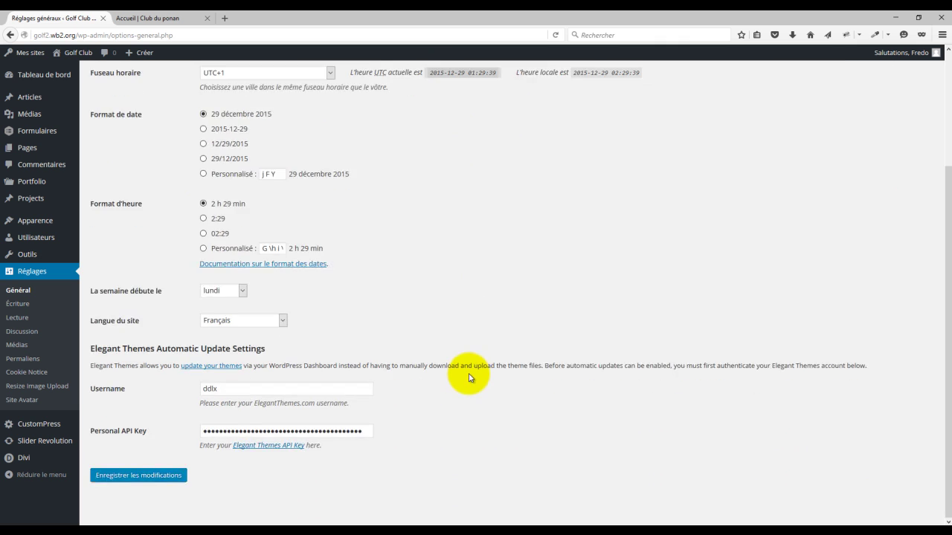
scroll(469, 372, up, 3)
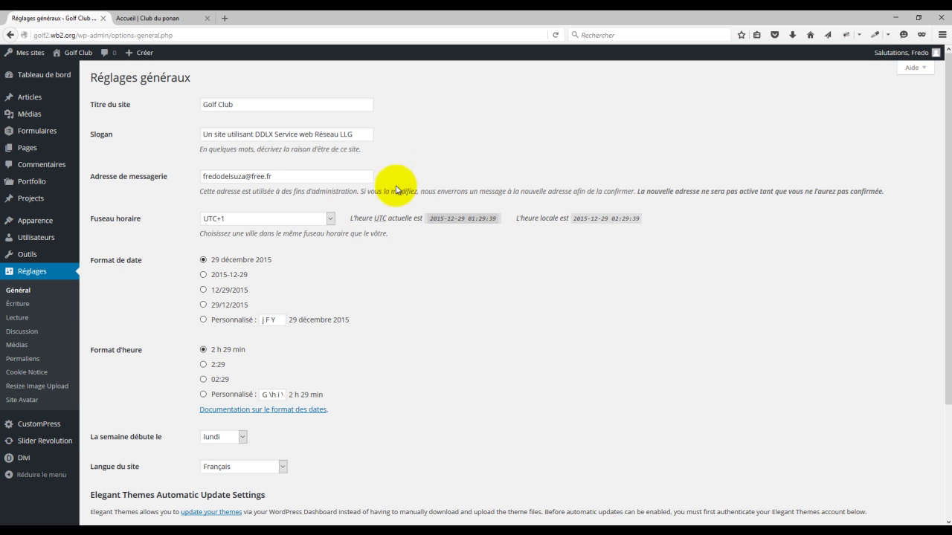
drag(91, 107, 123, 111)
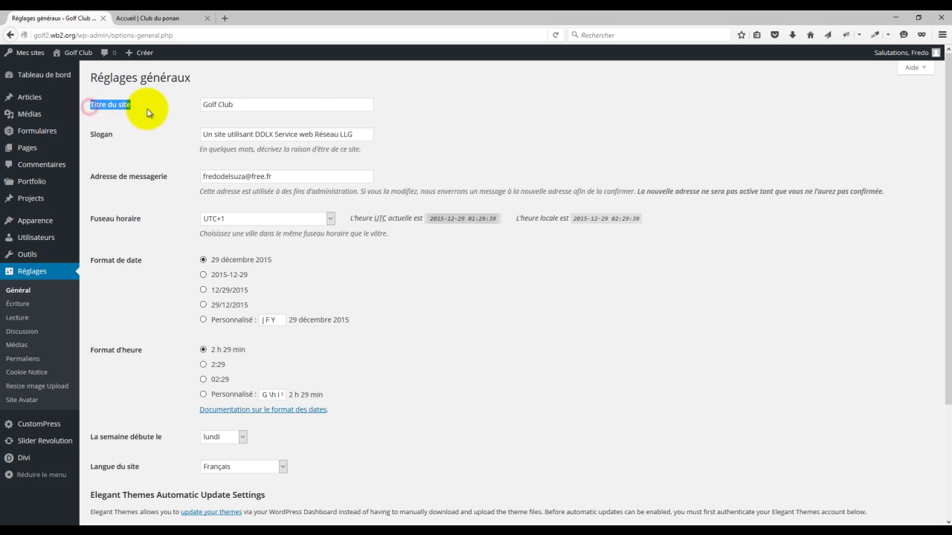
click(271, 108)
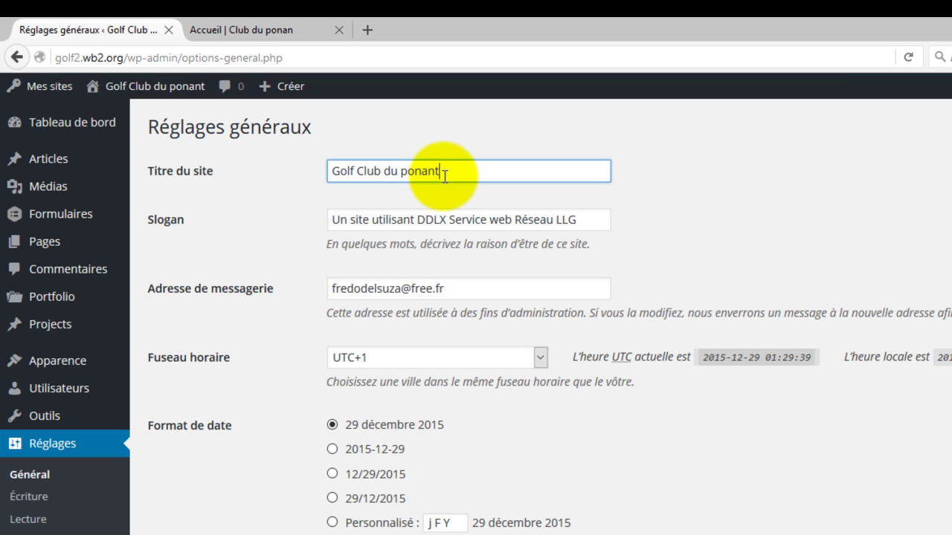
click(674, 244)
triple_click(512, 170)
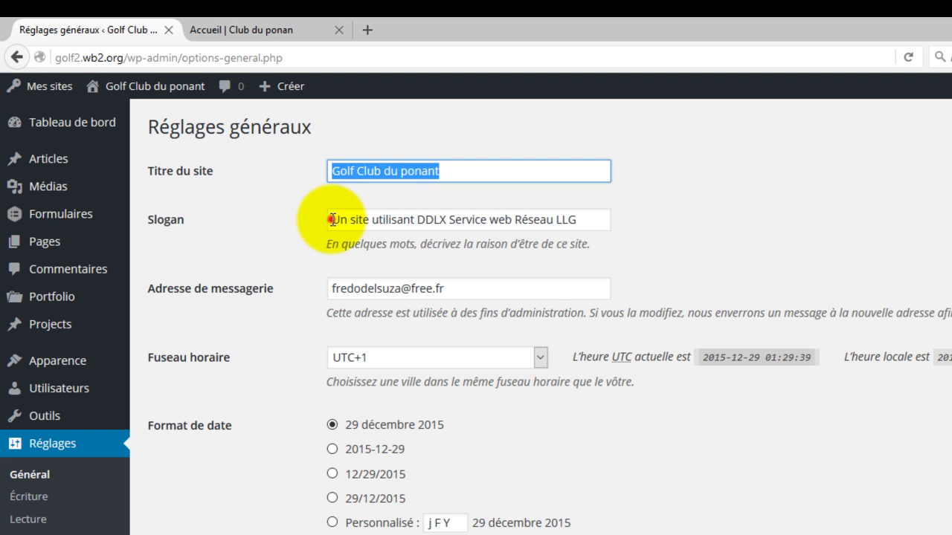
Step: Replace the site slogan with "Le site internet du club de golf"
drag(332, 219, 652, 223)
text(Le site internet du club de gol)
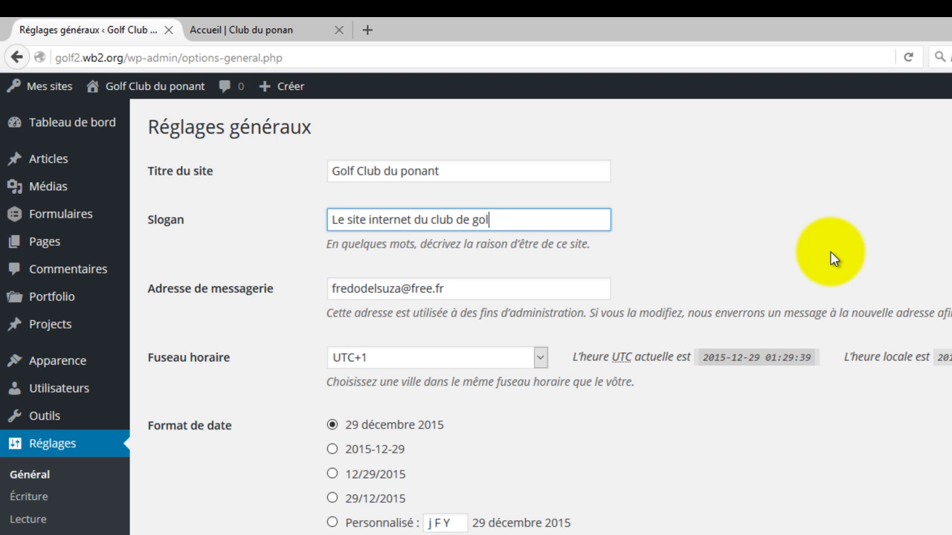
click(769, 285)
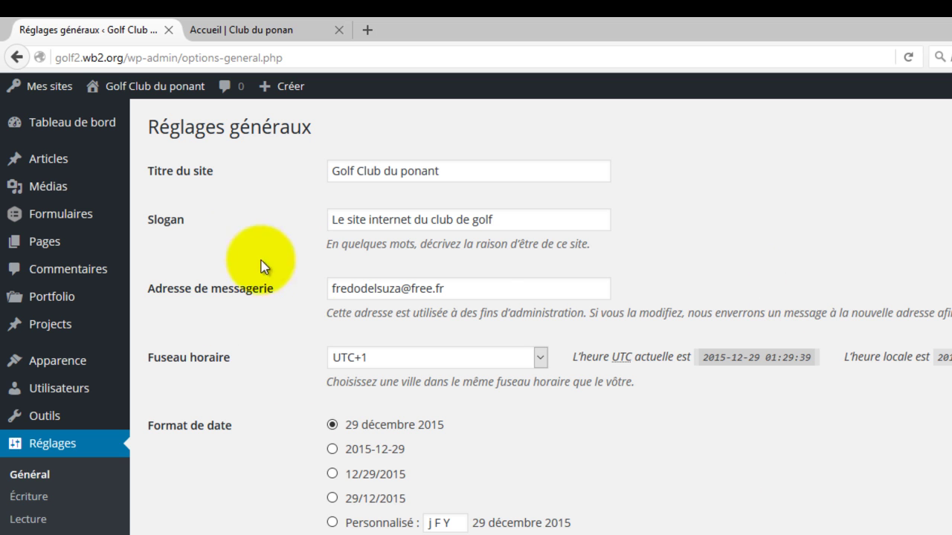
Step: Review the administration e-mail address and the date and time format settings
drag(461, 294, 266, 289)
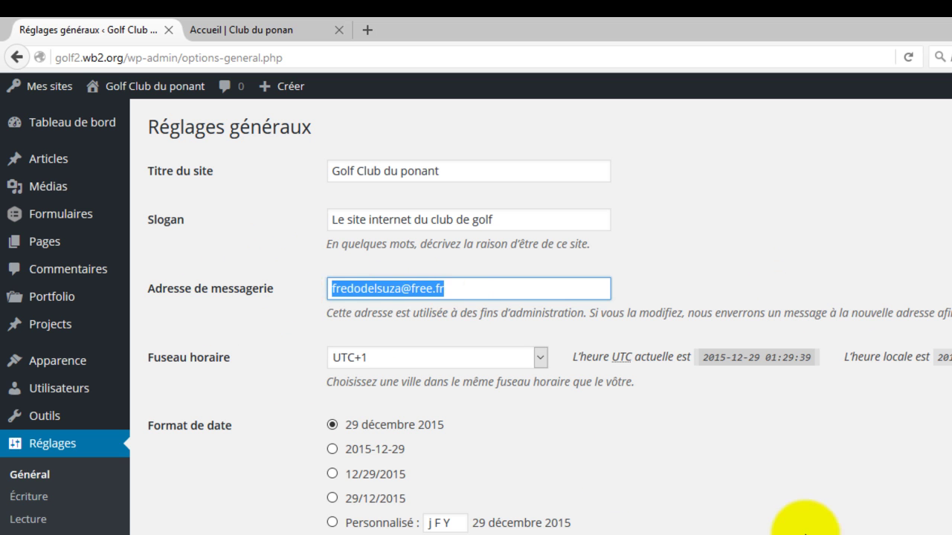
click(805, 520)
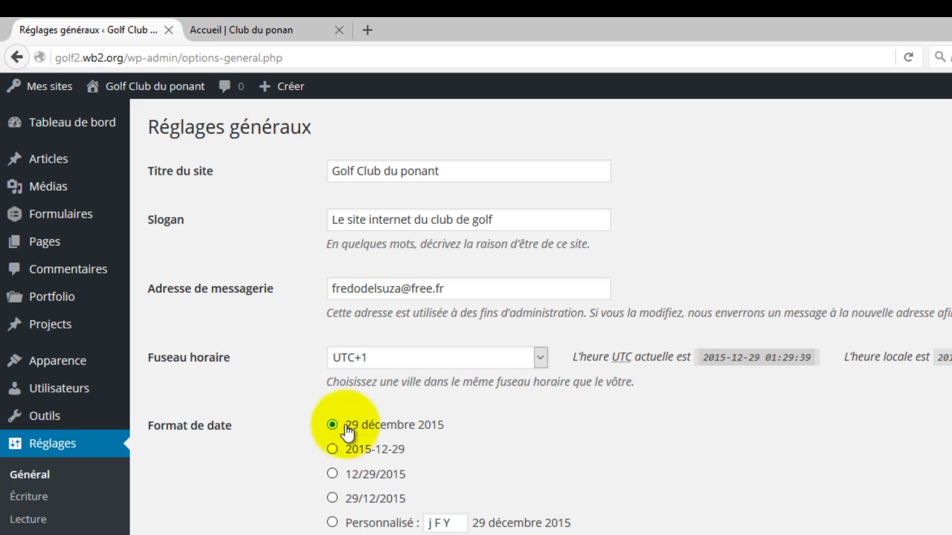
scroll(346, 372, down, 5)
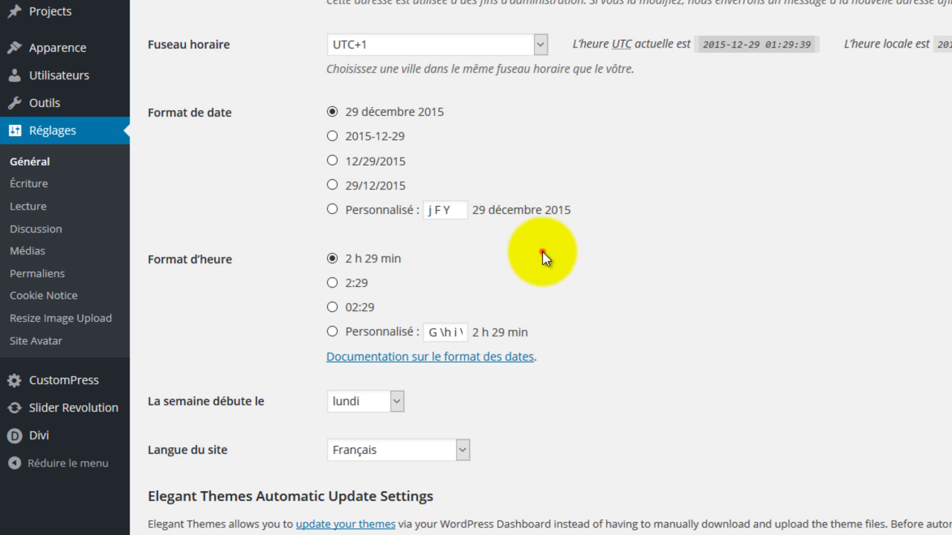
scroll(446, 111, down, 3)
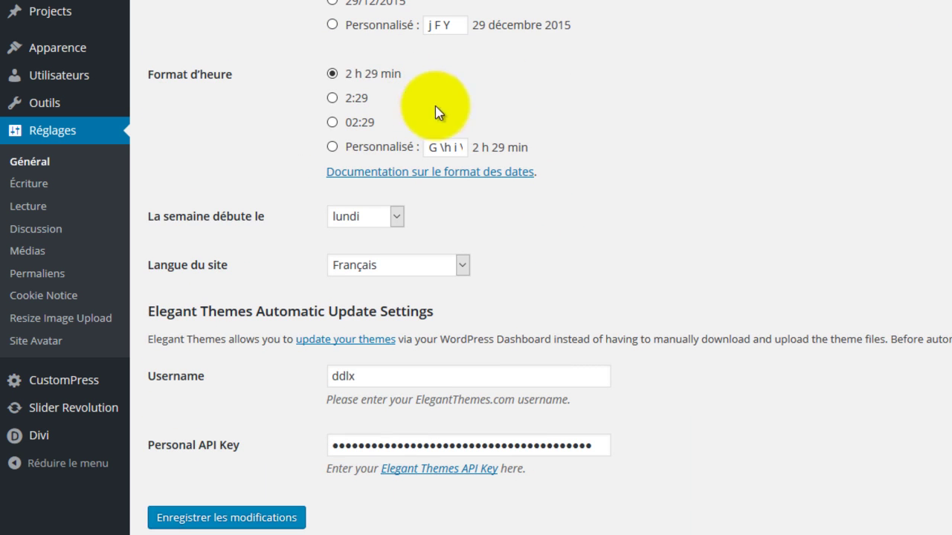
scroll(411, 149, down, 1)
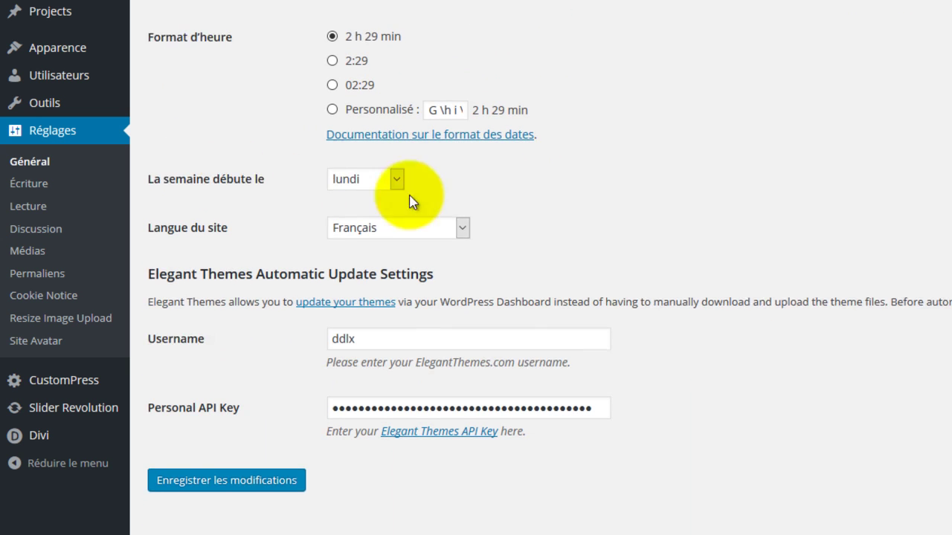
Step: Choose lundi as the first day of the week and Français as the site language
click(396, 163)
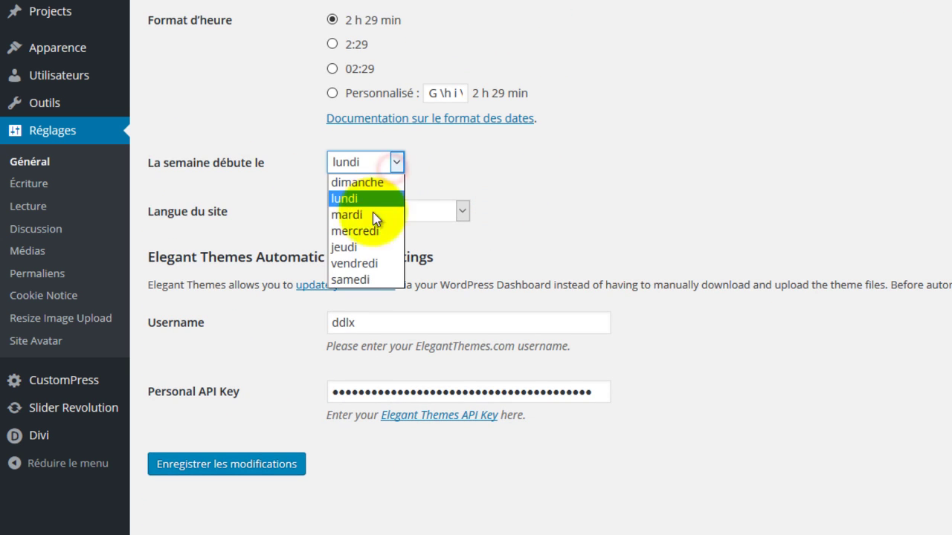
click(350, 197)
click(525, 178)
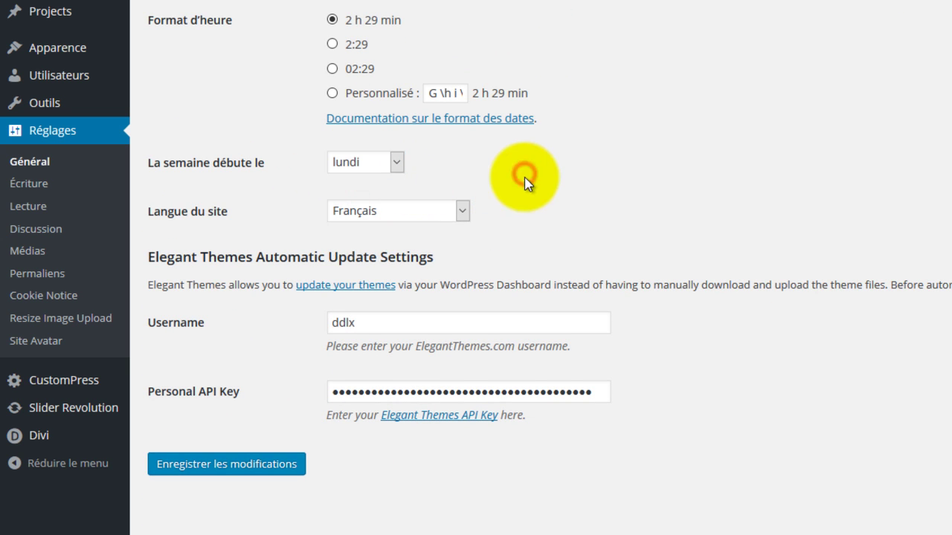
click(246, 235)
click(449, 212)
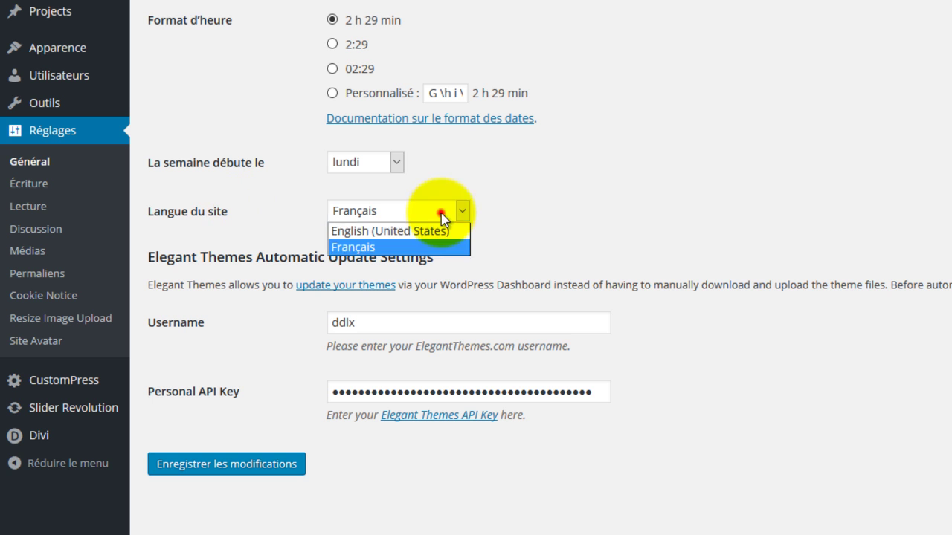
click(410, 250)
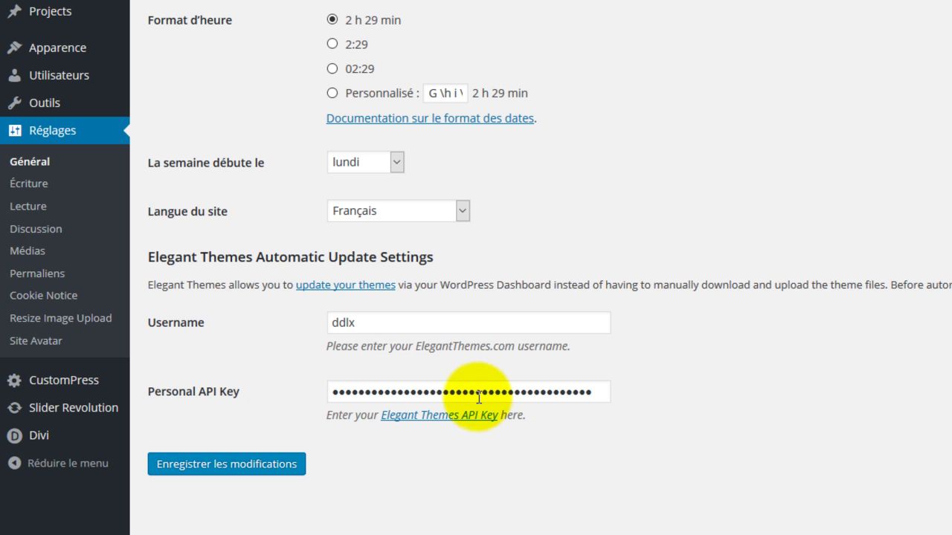
Step: Save the general settings and dismiss the browser's offer to store the credentials
click(515, 464)
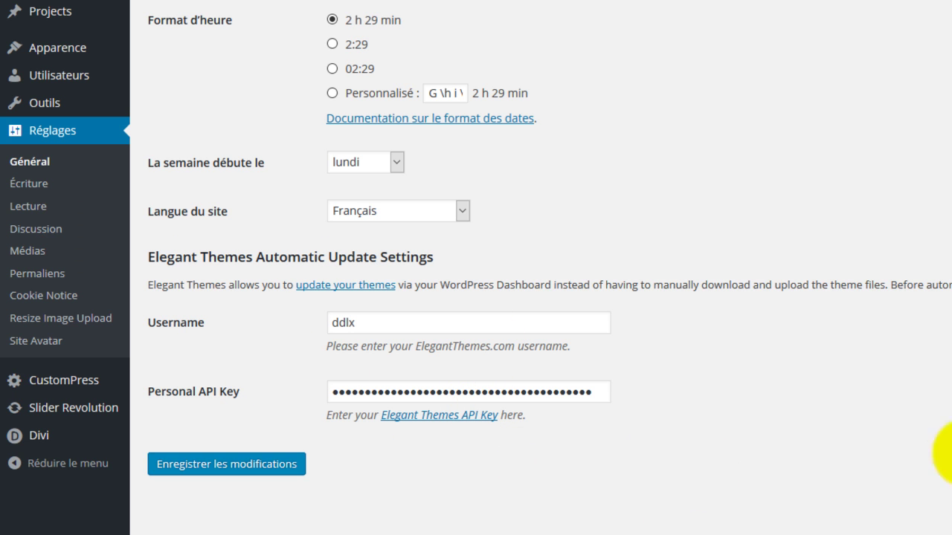
scroll(718, 148, up, 3)
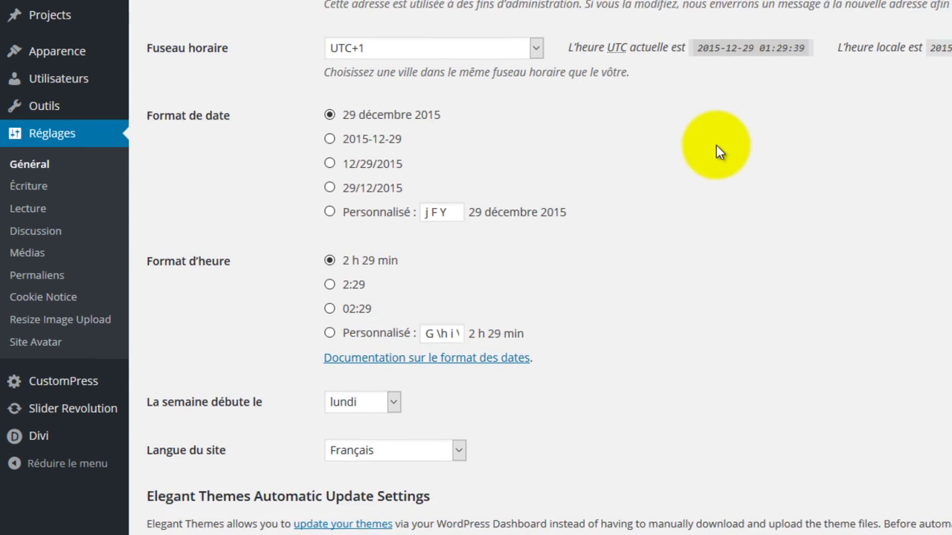
scroll(749, 359, down, 3)
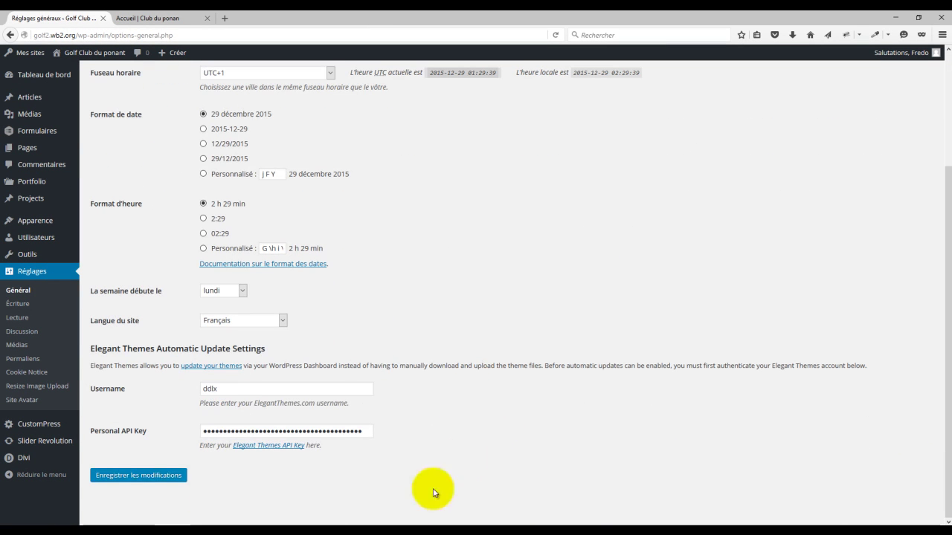
click(150, 477)
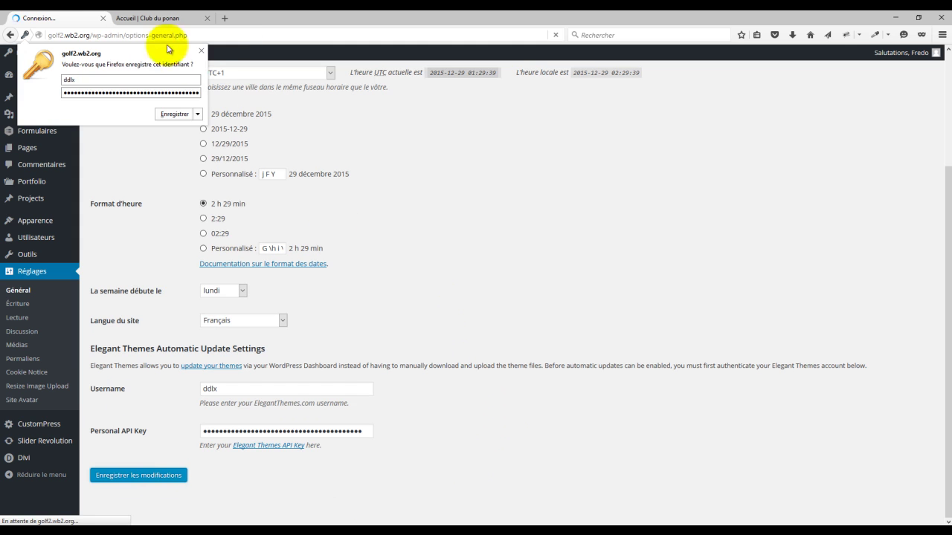
click(201, 51)
scroll(379, 377, up, 3)
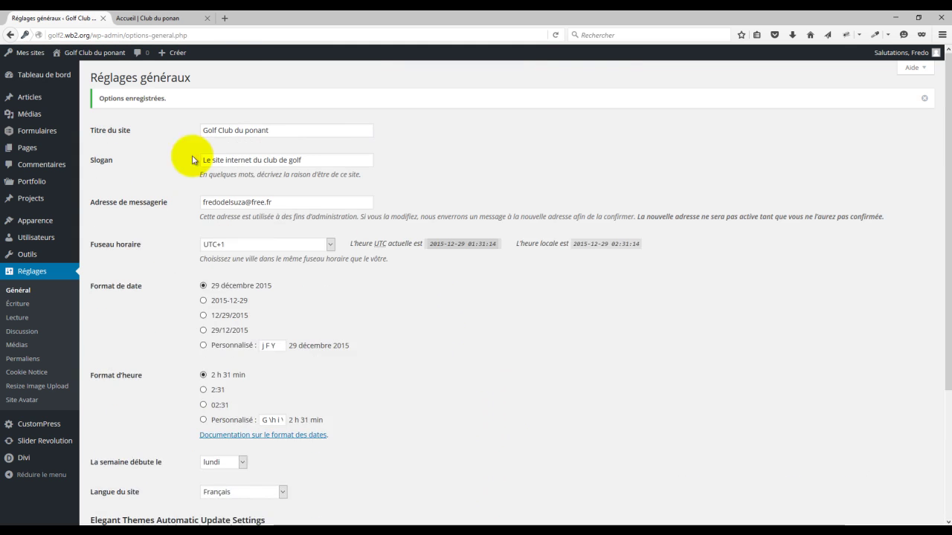
Step: Reload the general settings and view the page of available tools
scroll(435, 349, down, 3)
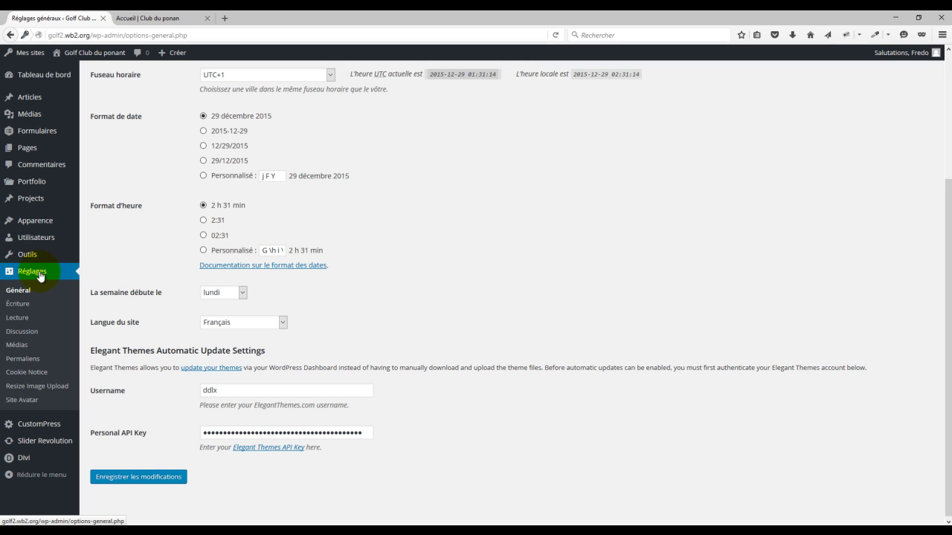
click(41, 274)
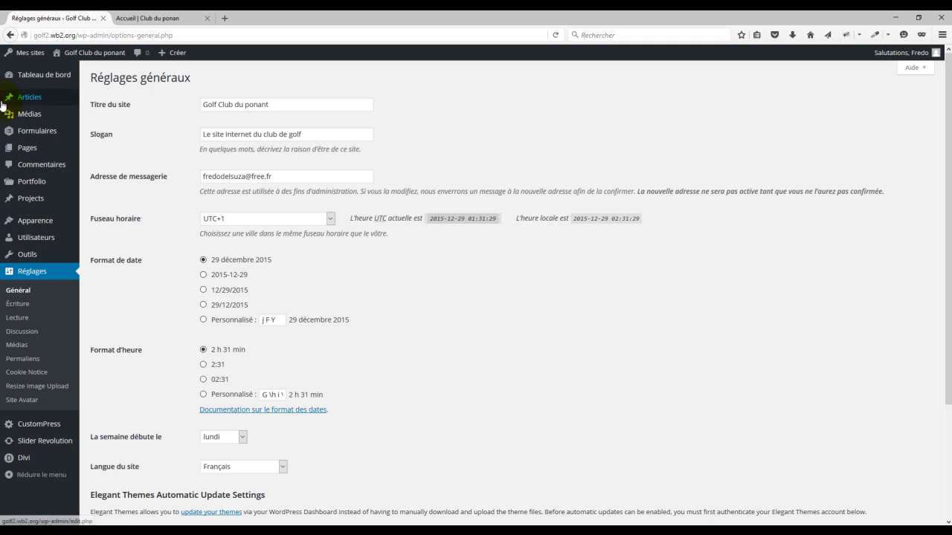
mouse_move(30, 261)
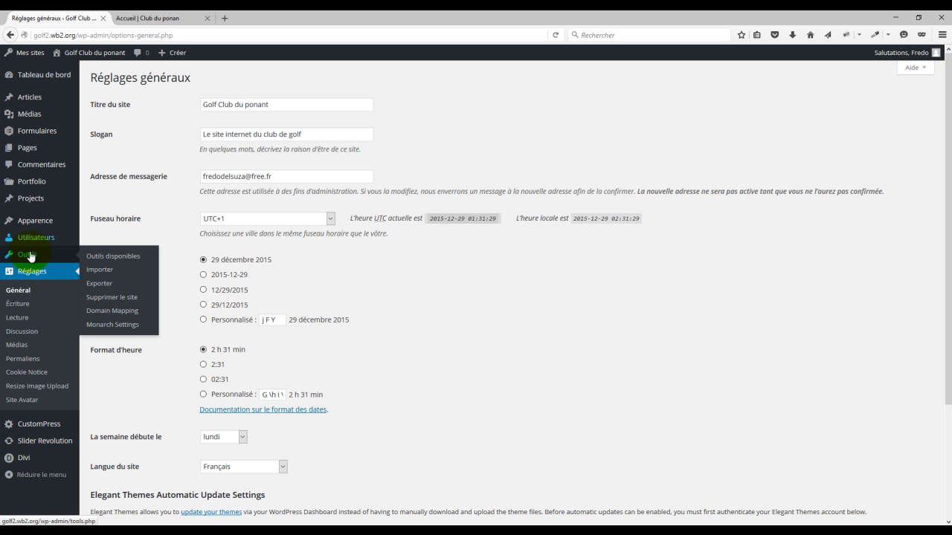
click(30, 256)
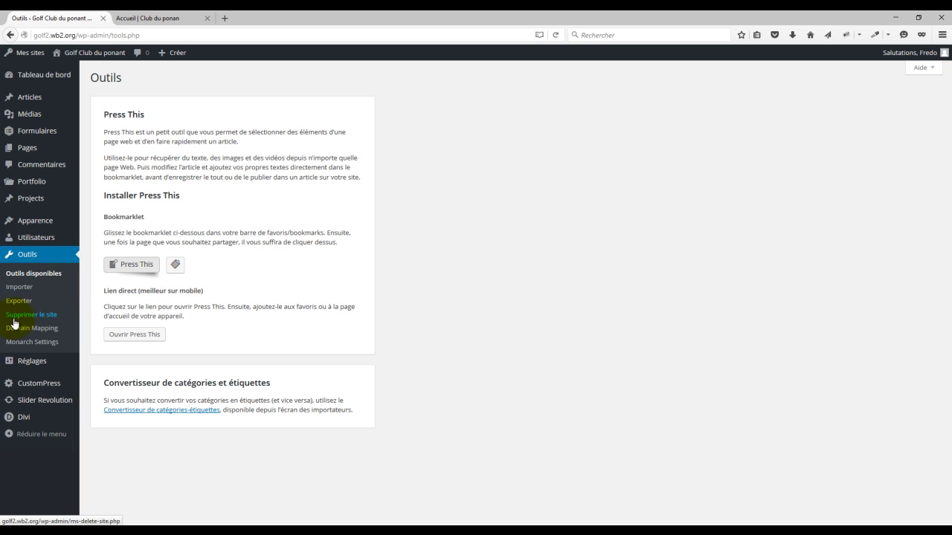
Step: Open the writing settings and examine the emoticon conversion and XHTML tag correction options
mouse_move(29, 365)
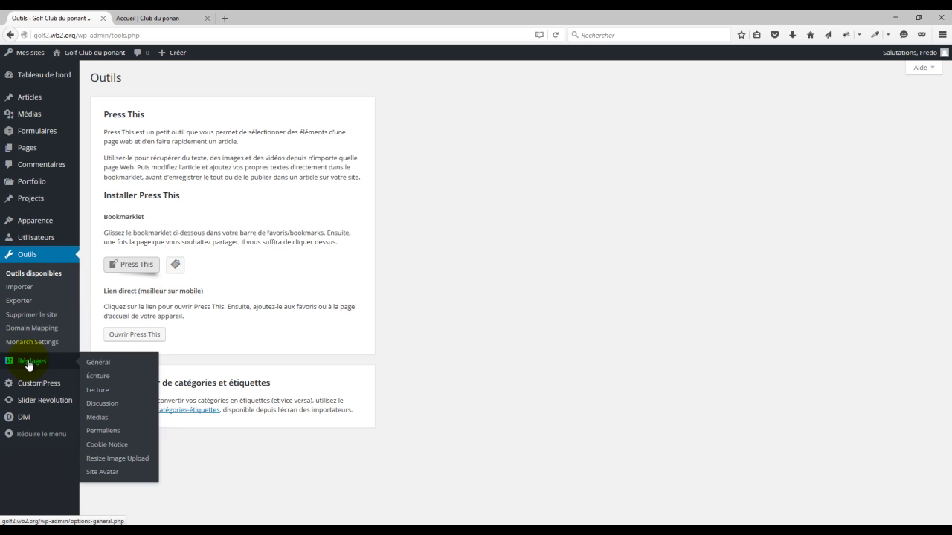
click(100, 379)
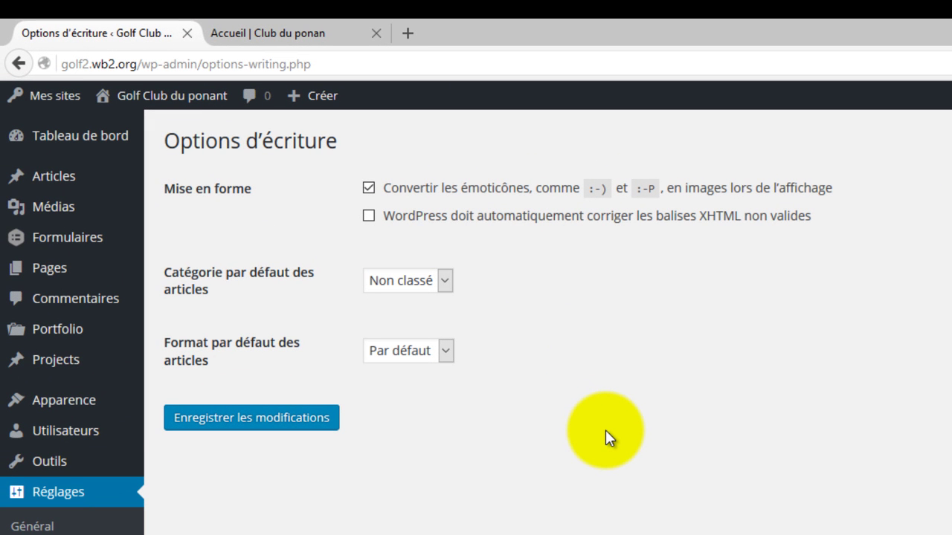
drag(406, 188, 576, 187)
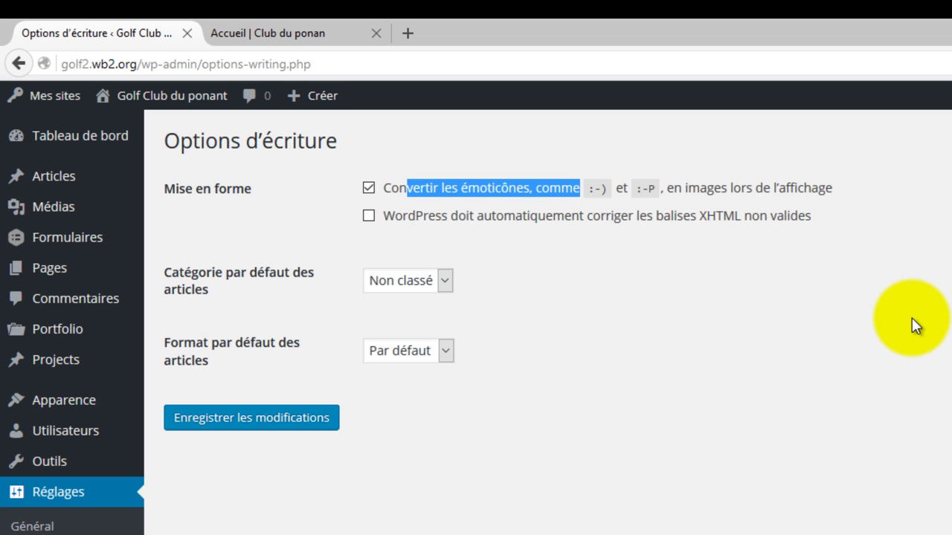
drag(394, 221, 819, 223)
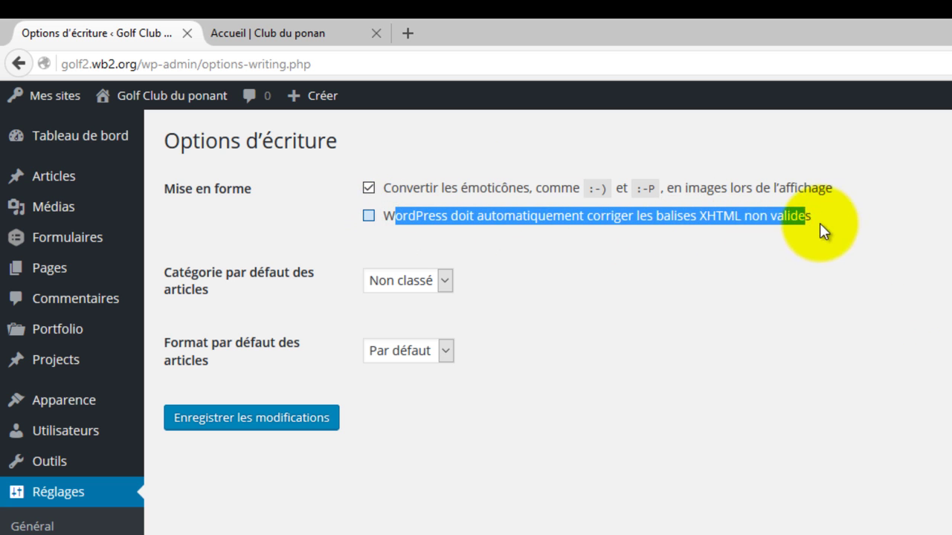
click(620, 257)
click(368, 216)
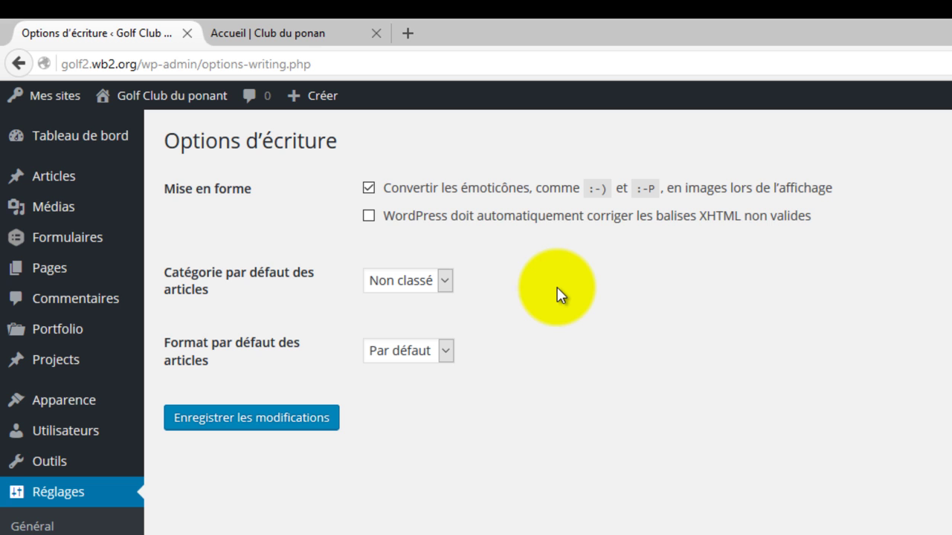
click(681, 370)
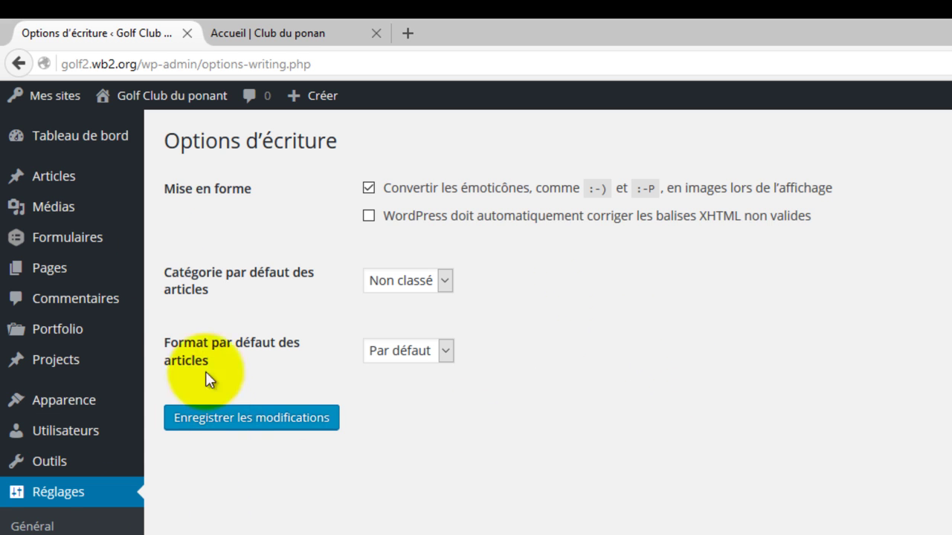
Step: Examine the default category and default format settings for articles
drag(161, 274, 224, 279)
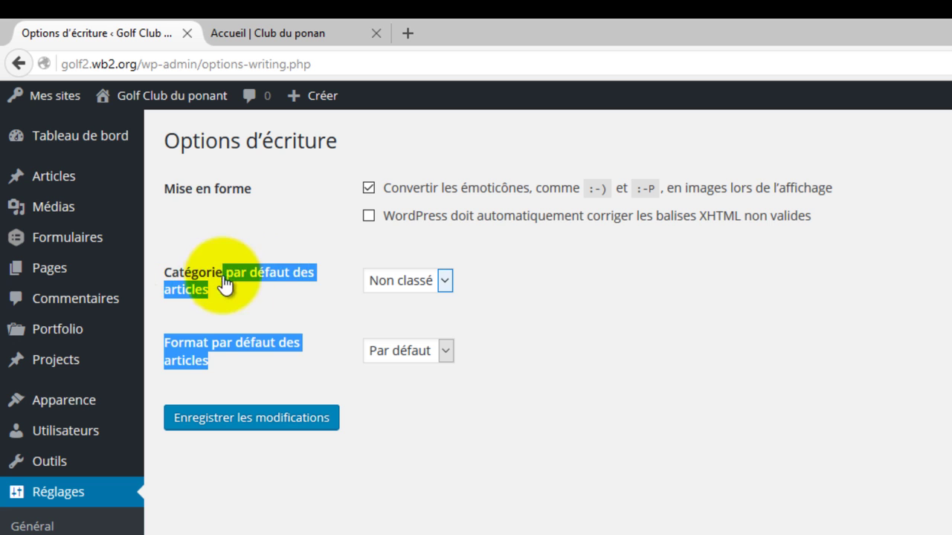
click(232, 299)
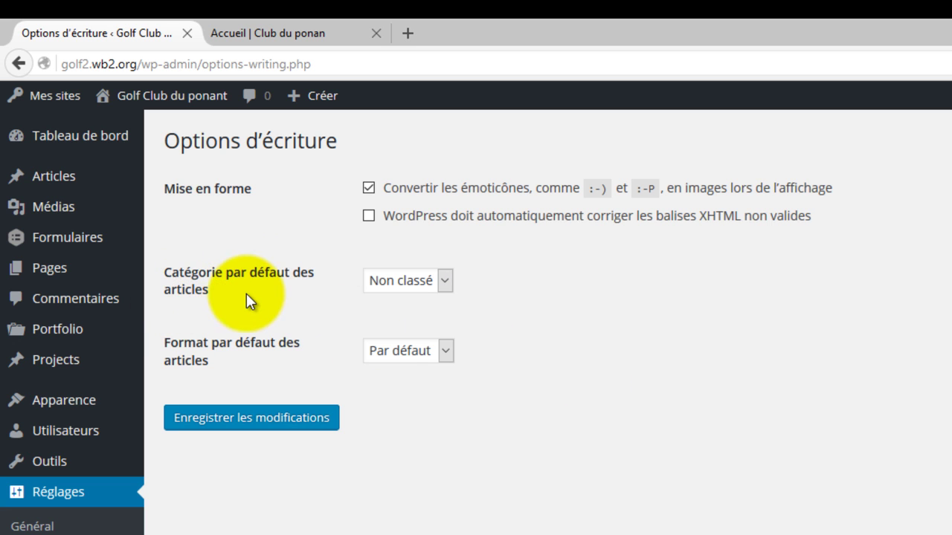
double_click(187, 294)
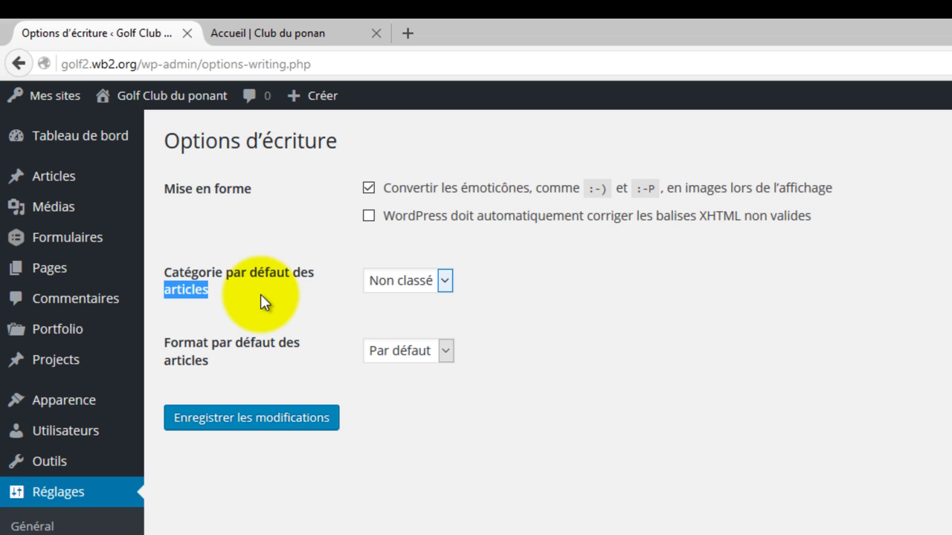
Step: Look through the available choices for the articles' default category without changing it
click(629, 364)
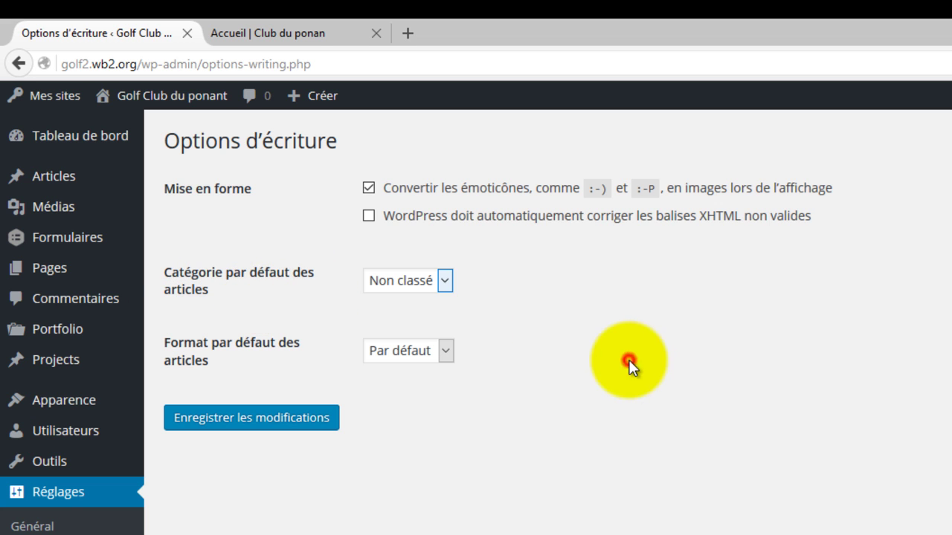
click(445, 280)
click(511, 299)
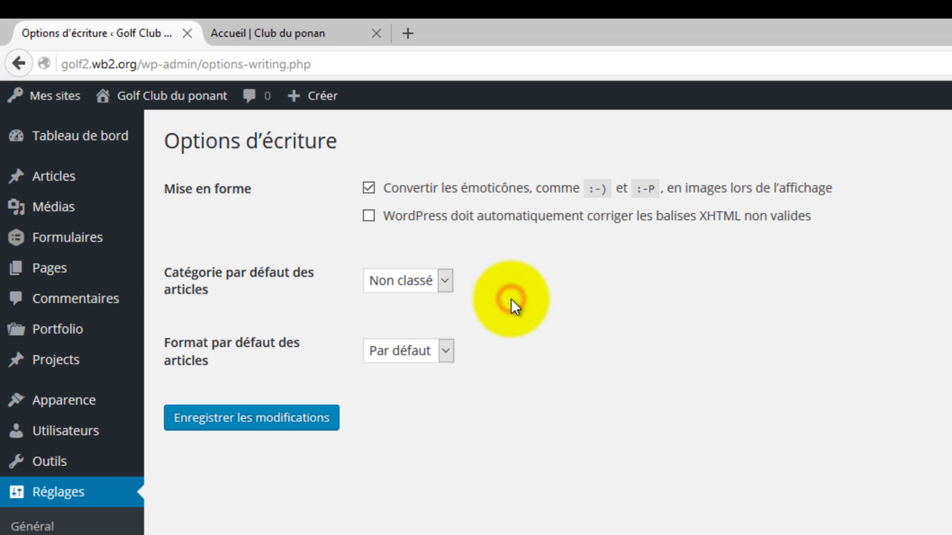
click(409, 281)
click(551, 301)
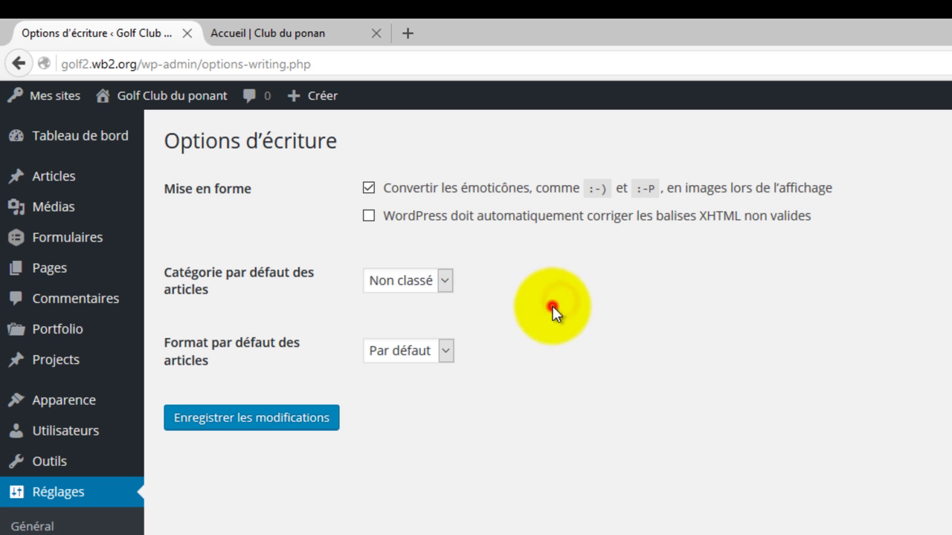
Step: Look through the list of default article formats and keep Par défaut
drag(165, 344, 293, 362)
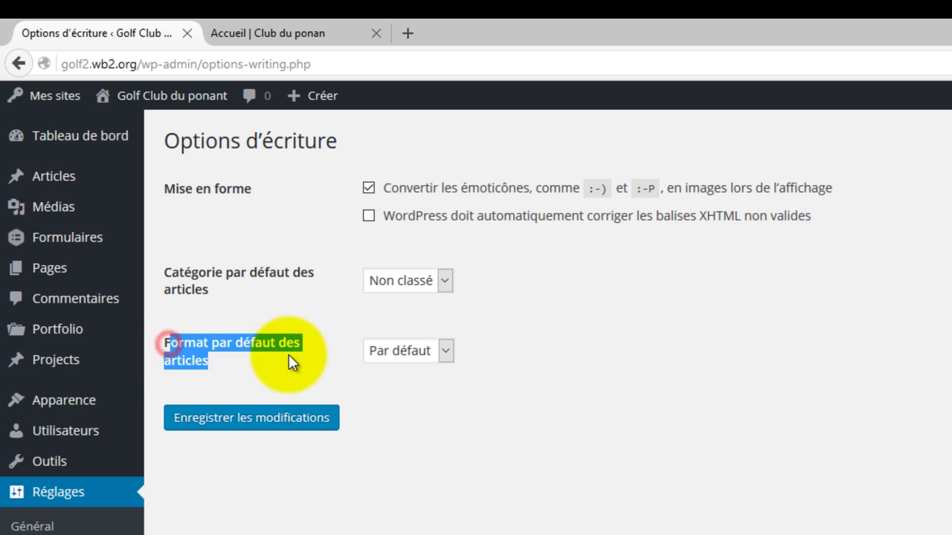
click(444, 380)
click(442, 352)
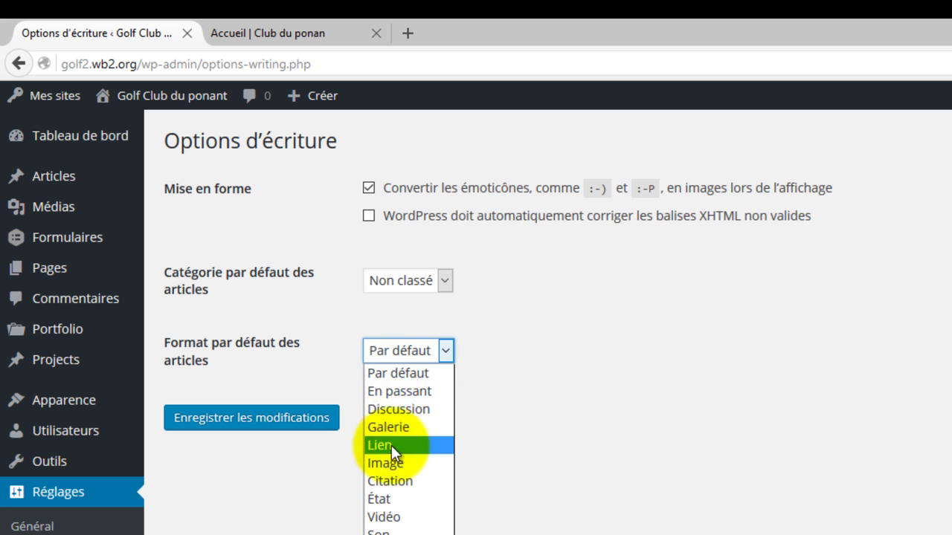
click(600, 387)
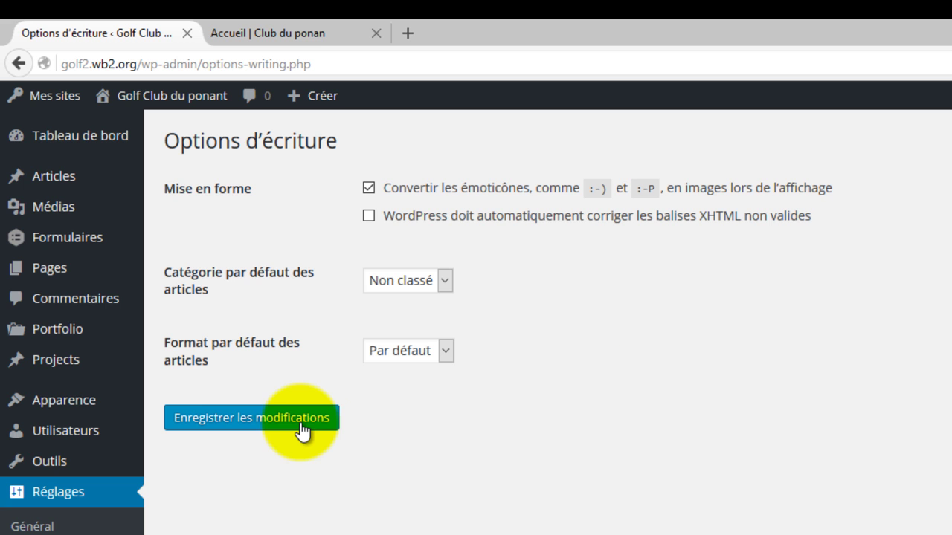
click(591, 494)
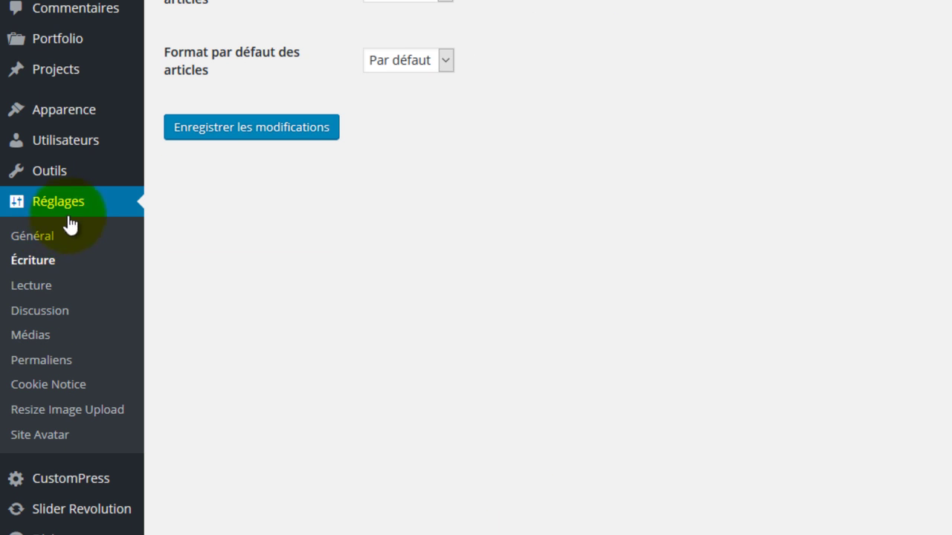
Step: Open the reading settings and make the homepage display the static page Page d'exemple
click(30, 290)
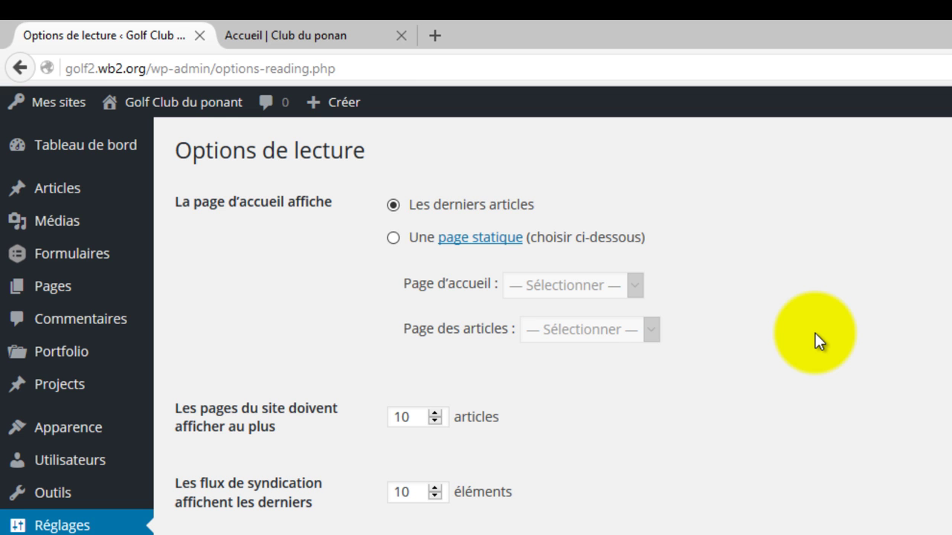
click(392, 238)
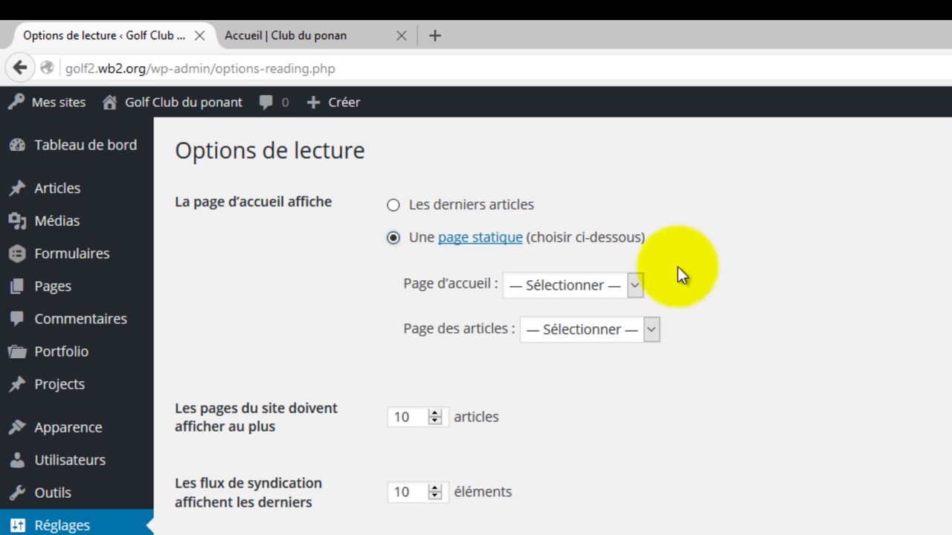
click(637, 283)
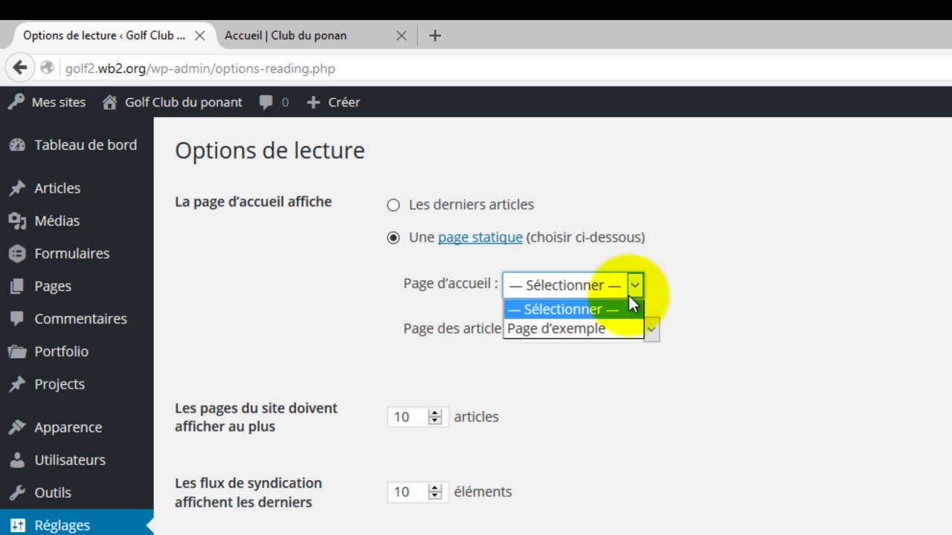
click(580, 328)
click(760, 320)
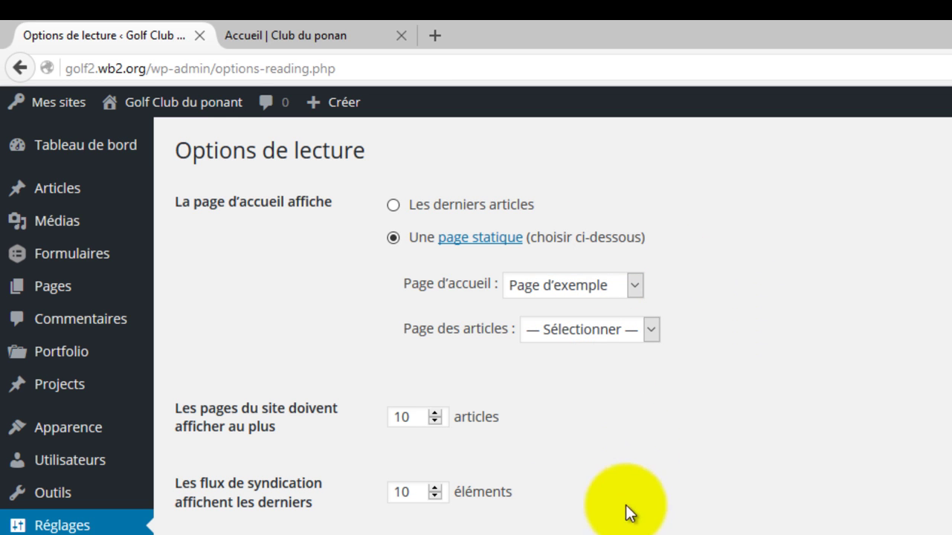
Step: Check the choices for the articles page and leave it without a selected page
click(696, 454)
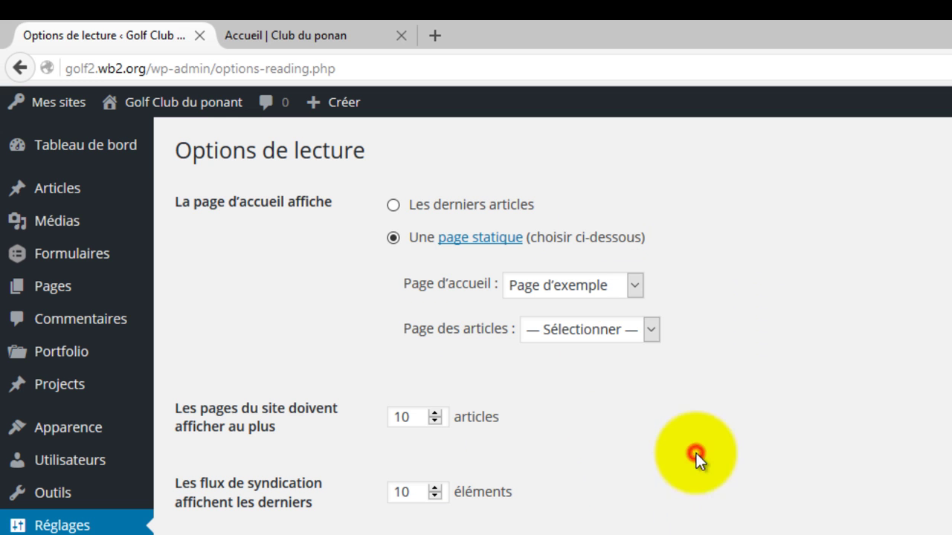
click(639, 328)
click(614, 353)
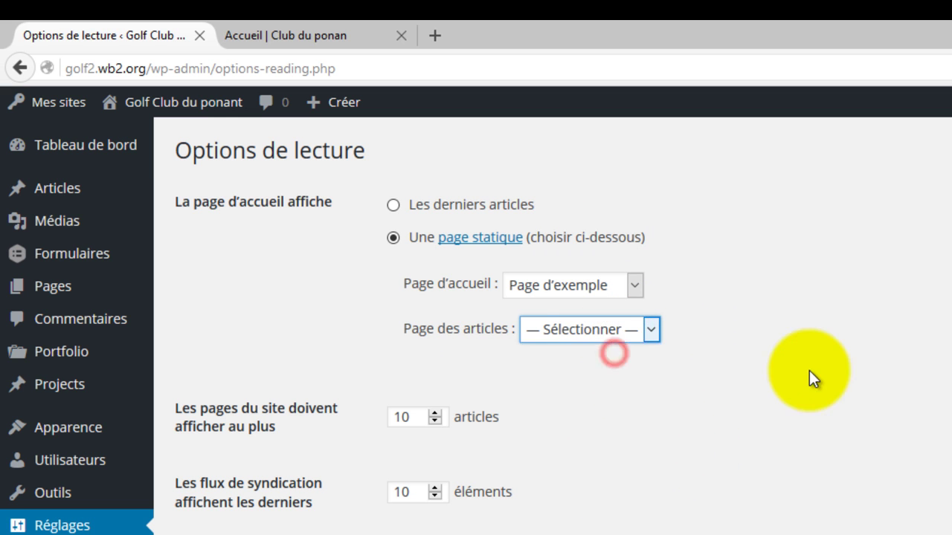
click(809, 370)
click(682, 455)
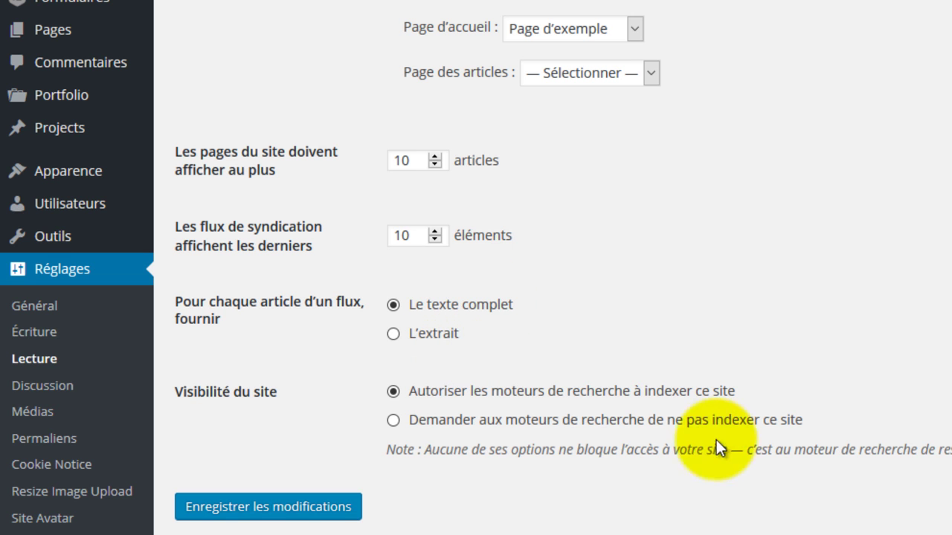
Step: Review the site visibility options, allow search engines to index the site, and save the reading settings
drag(172, 395, 256, 427)
click(256, 427)
drag(171, 396, 195, 397)
click(258, 438)
click(529, 514)
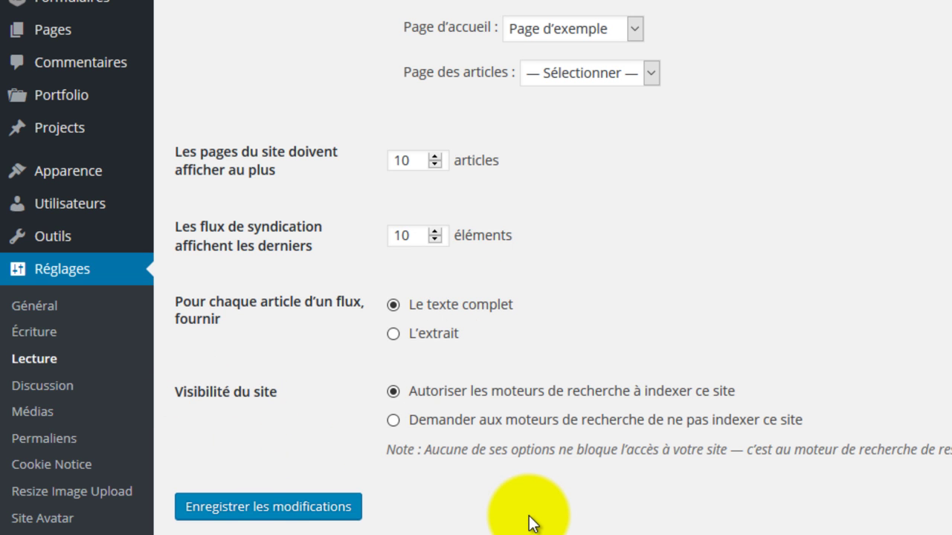
click(440, 392)
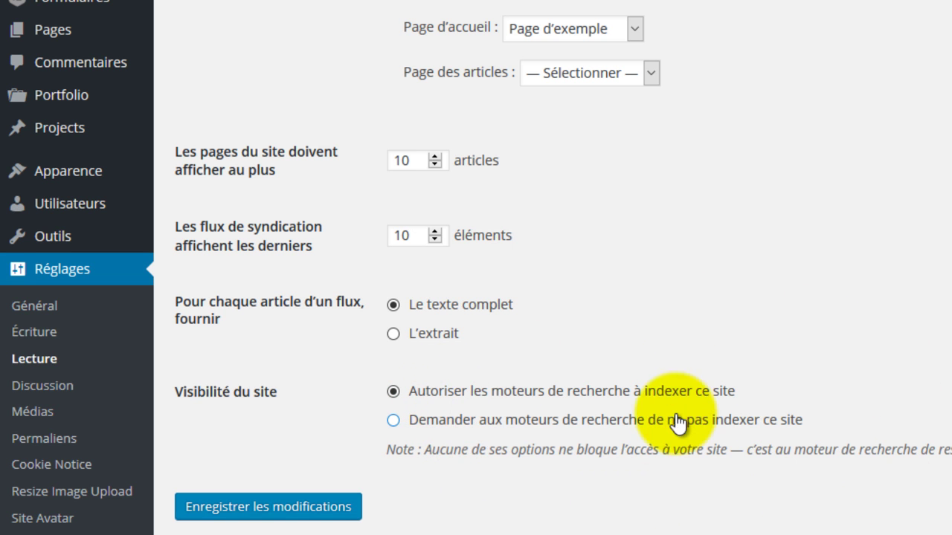
click(293, 514)
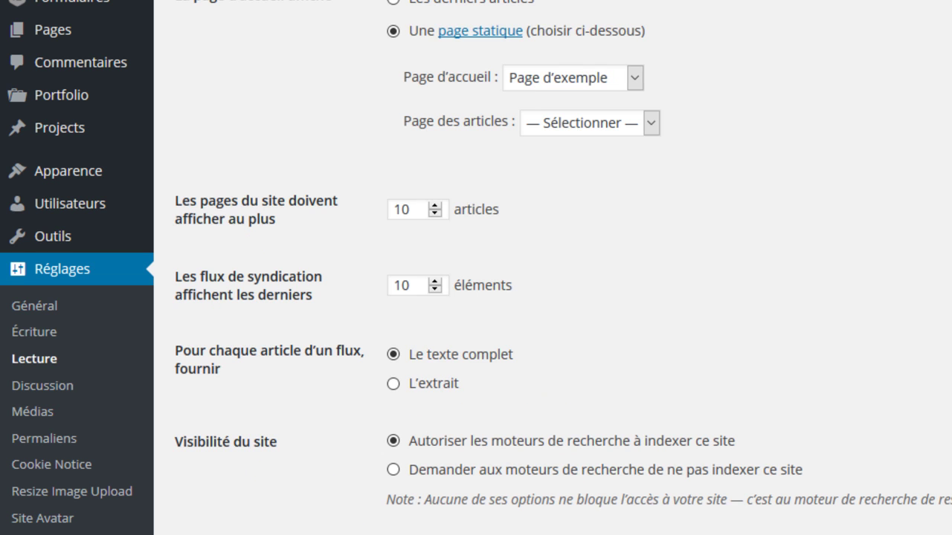
Step: Open the discussion settings and review the default article settings and the other comment options
click(50, 388)
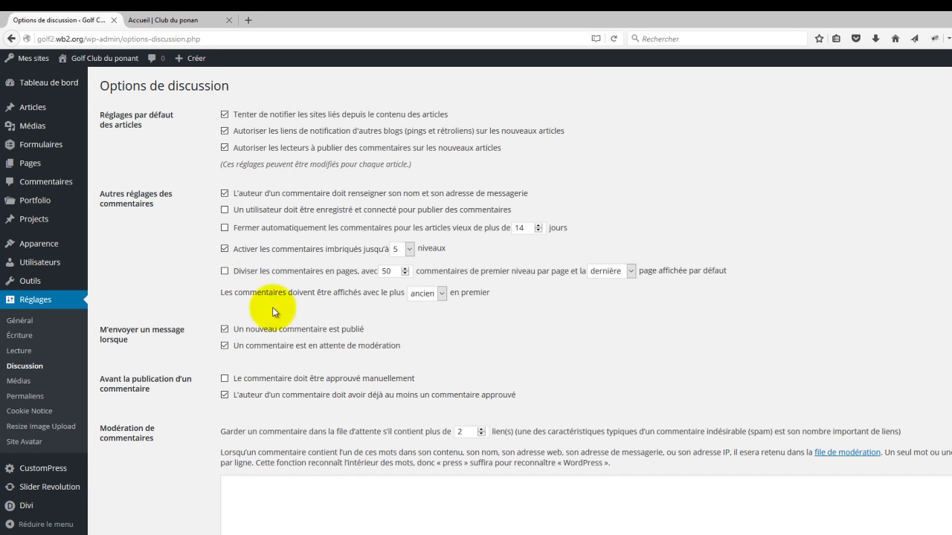
scroll(197, 494, down, 5)
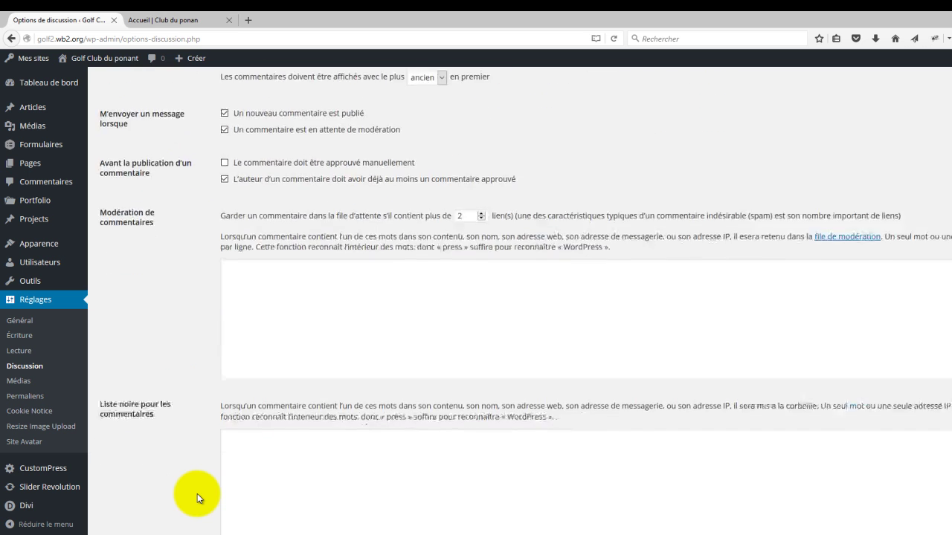
scroll(198, 485, down, 4)
scroll(198, 482, up, 5)
scroll(198, 478, up, 4)
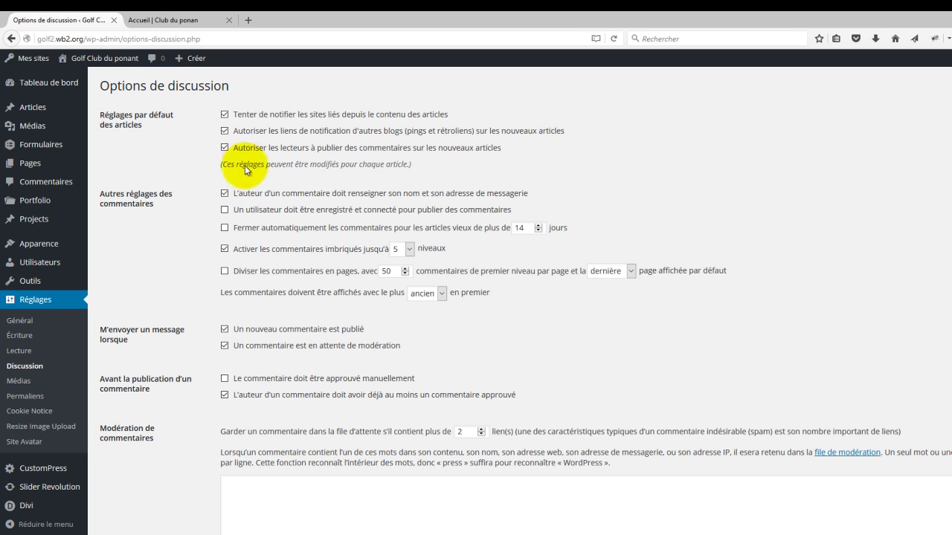
click(533, 152)
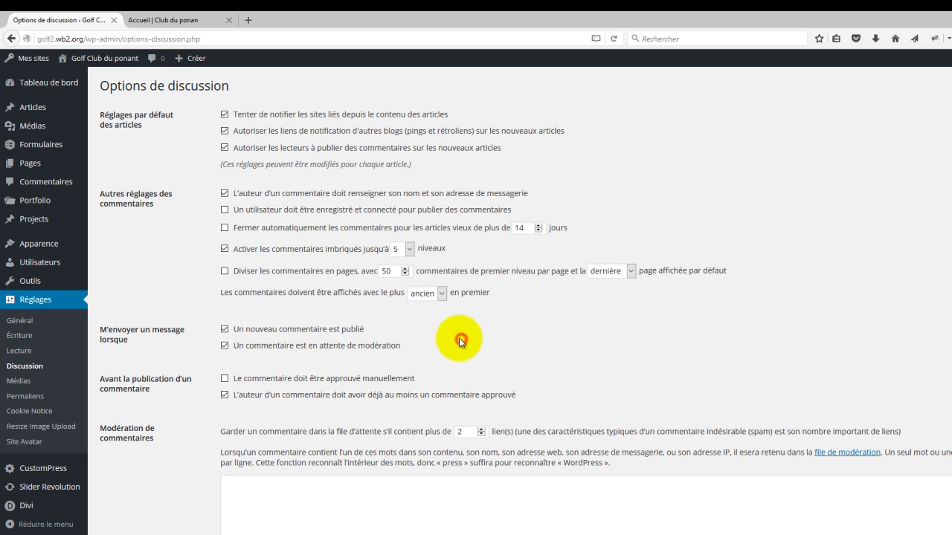
Step: Try showing the most recent comments first and restore the comment order to ancien
scroll(461, 346, down, 3)
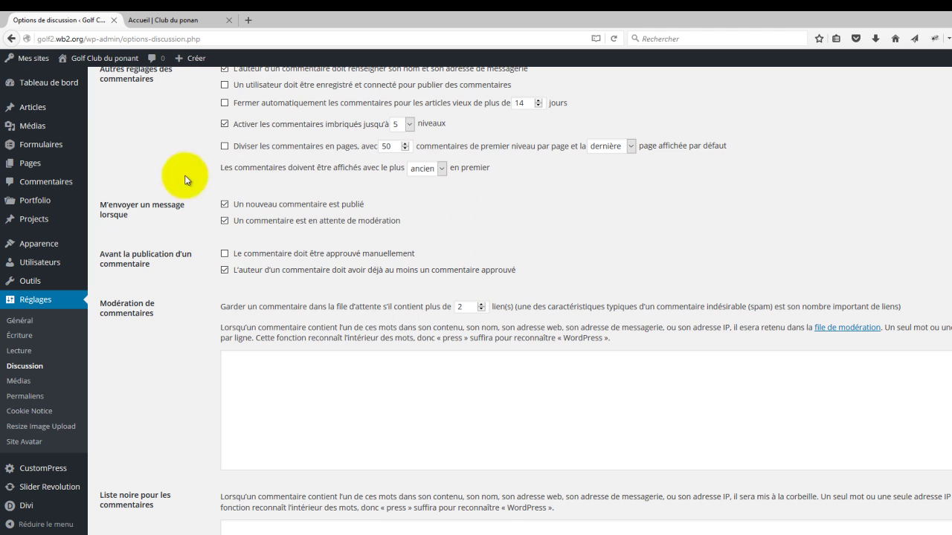
click(438, 169)
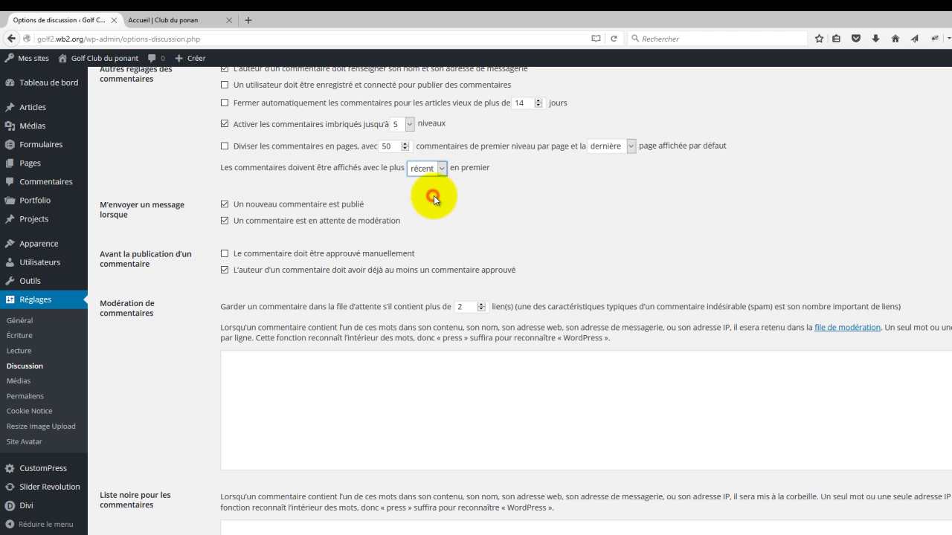
click(434, 167)
click(431, 183)
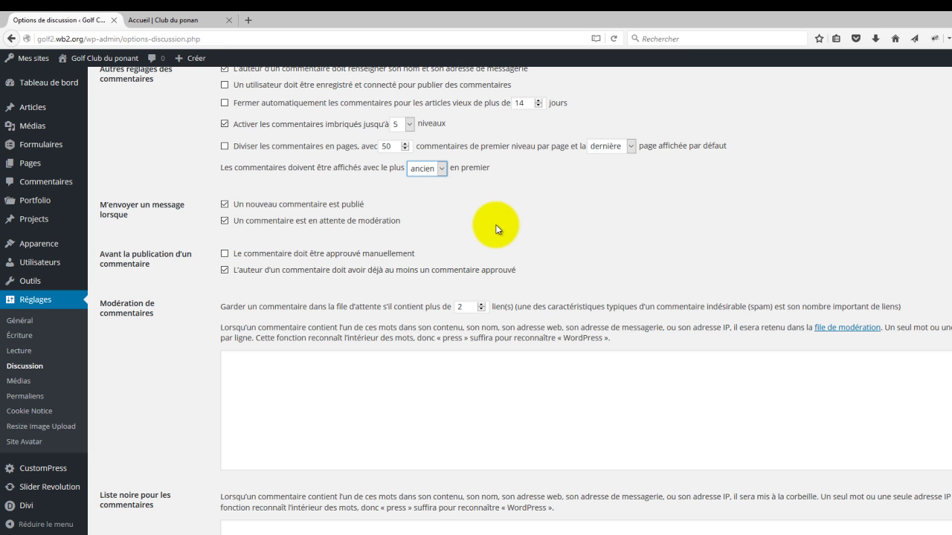
click(437, 169)
click(432, 194)
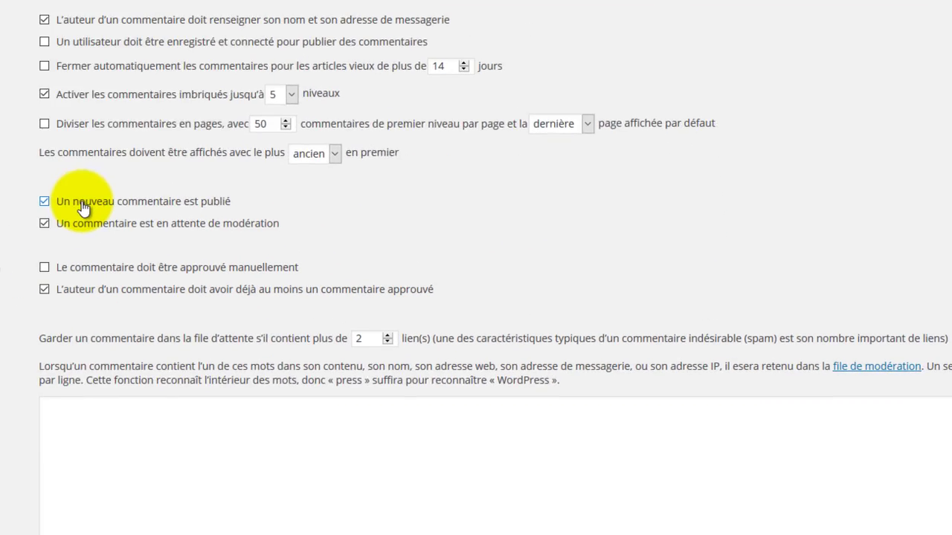
Step: Examine the e-mail notification options for newly published comments and comments awaiting moderation
drag(78, 202, 245, 195)
click(243, 243)
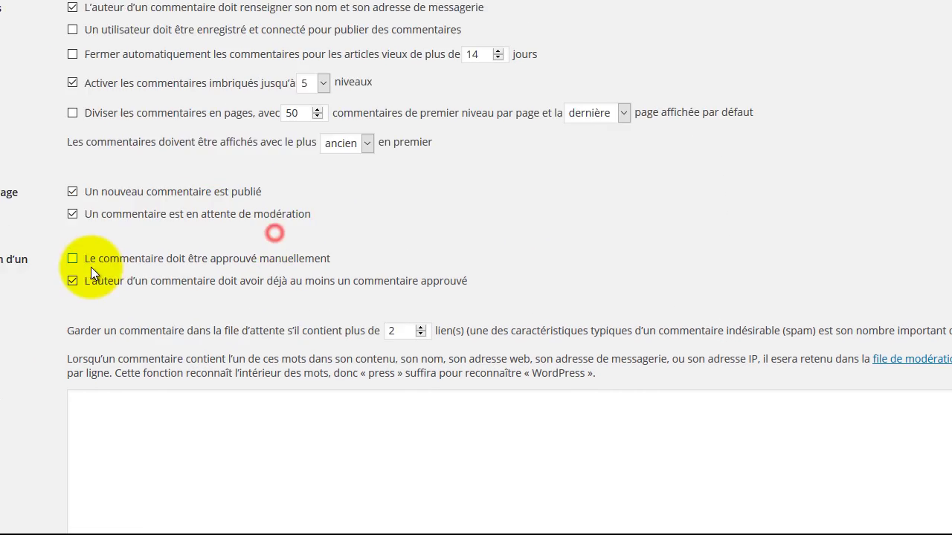
drag(71, 216, 120, 220)
drag(369, 212, 566, 208)
click(590, 216)
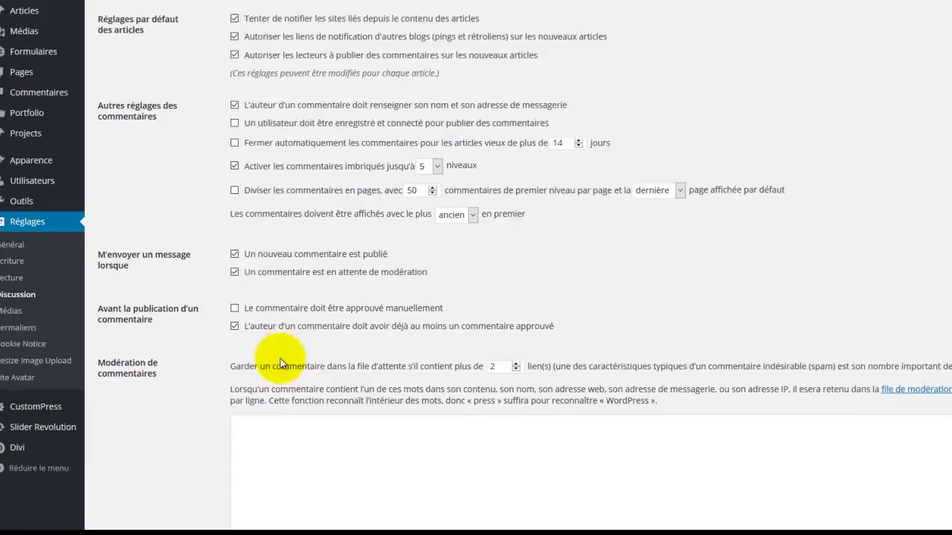
Step: Require manual approval of each comment before publication
scroll(245, 424, down, 2)
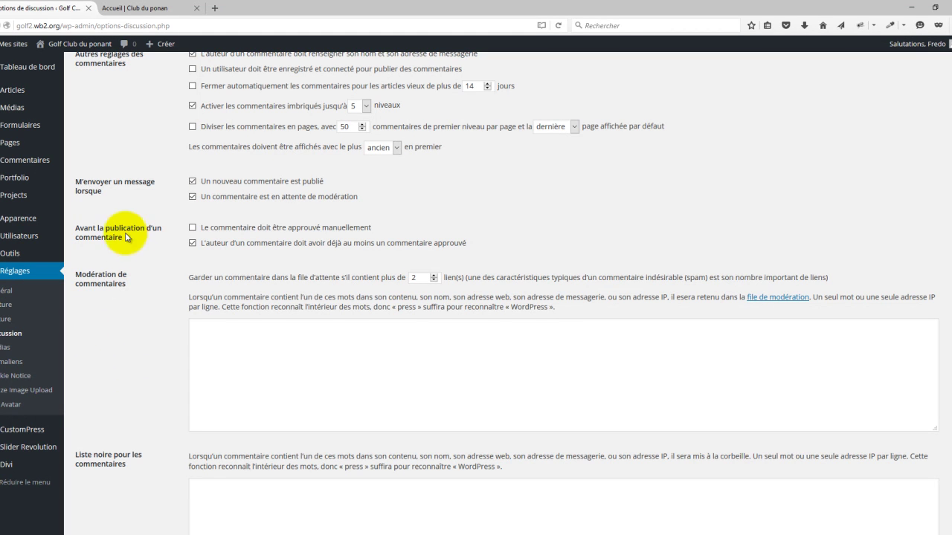
click(193, 229)
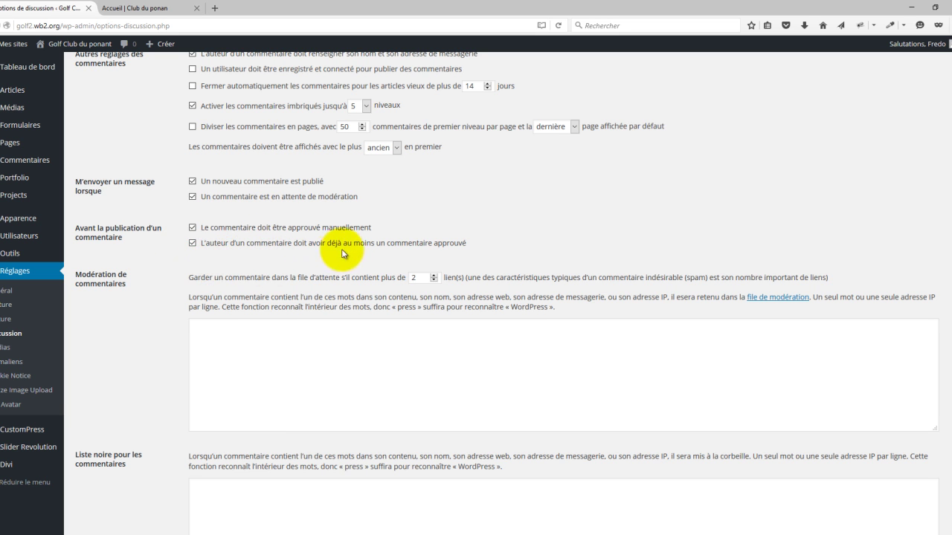
click(266, 256)
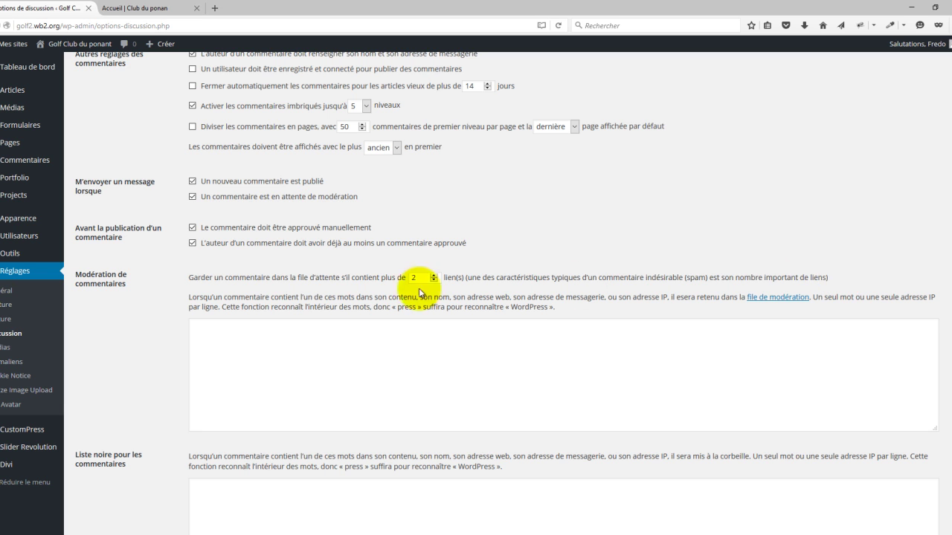
Step: Try adding the word google to the comment moderation list and remove it again
scroll(159, 421, down, 1)
scroll(179, 428, down, 1)
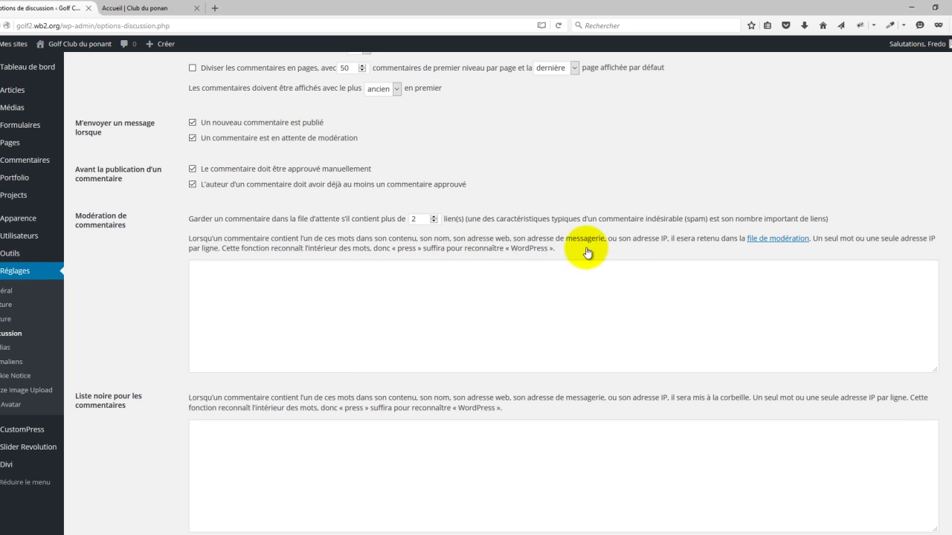
click(298, 290)
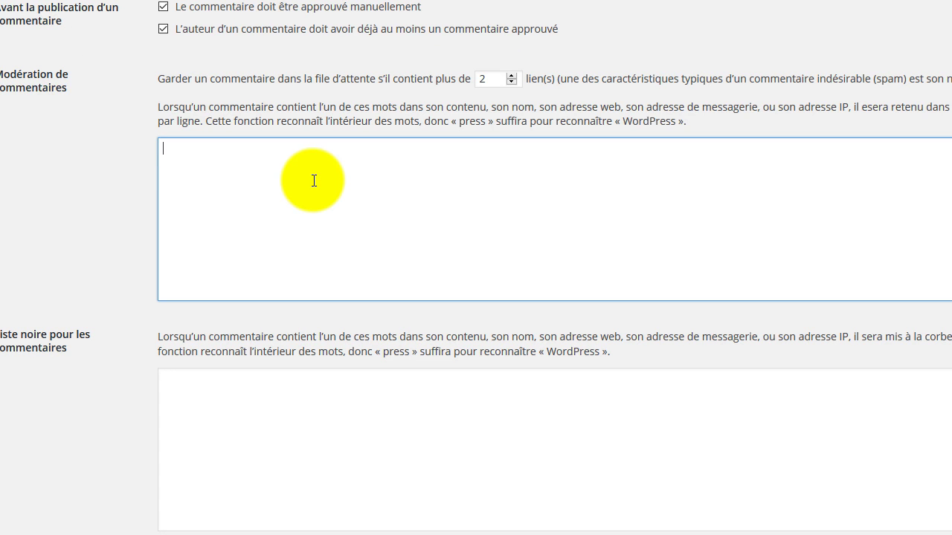
text(google)
key(BackSpace)
double_click(272, 161)
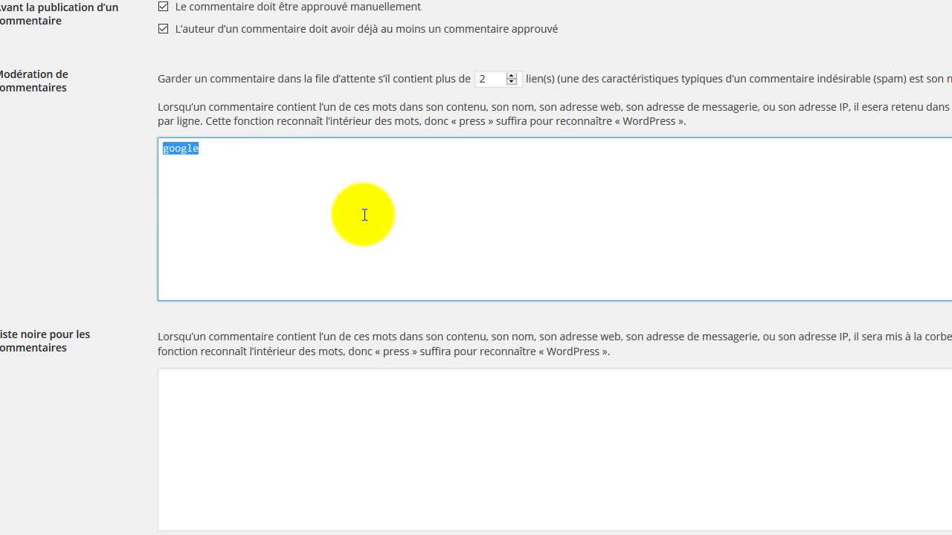
key(BackSpace)
Step: Try adding the word google to the comment blacklist and remove it again
scroll(392, 245, down, 3)
scroll(170, 213, up, 2)
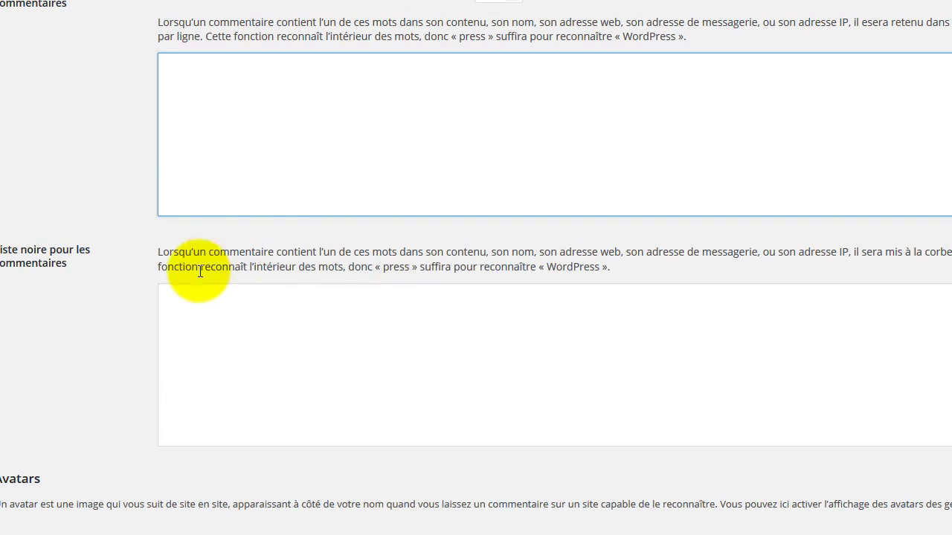
click(349, 350)
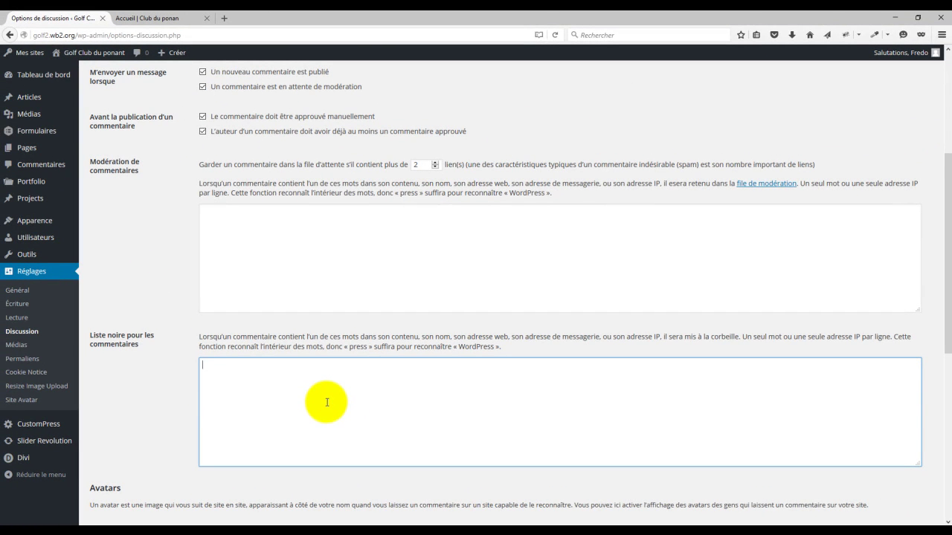
text(google)
key(BackSpace)
key(BackSpace)
key(BackSpace)
key(BackSpace)
key(BackSpace)
key(BackSpace)
key(BackSpace)
Step: Review the avatar options, save the discussion settings and open the media settings
scroll(321, 407, down, 5)
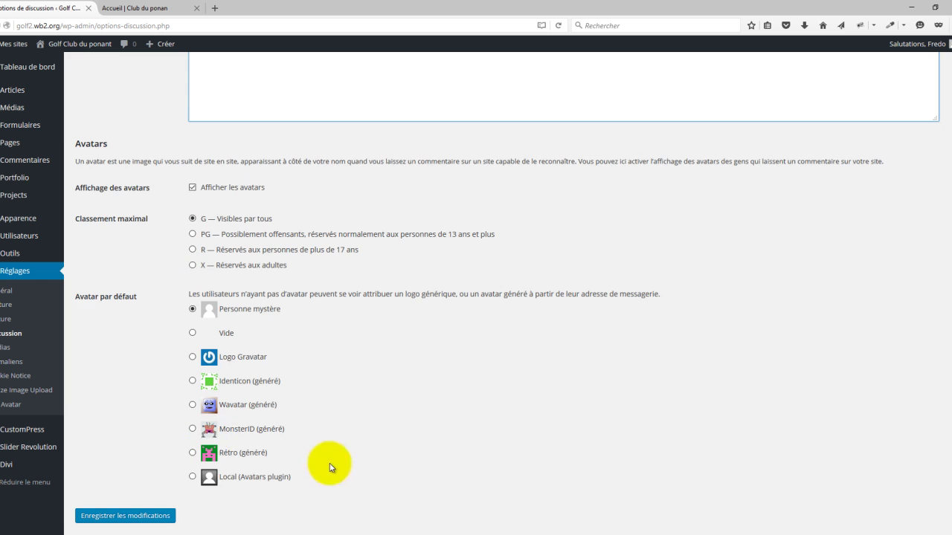
scroll(365, 463, down, 1)
scroll(379, 350, up, 5)
scroll(409, 298, down, 5)
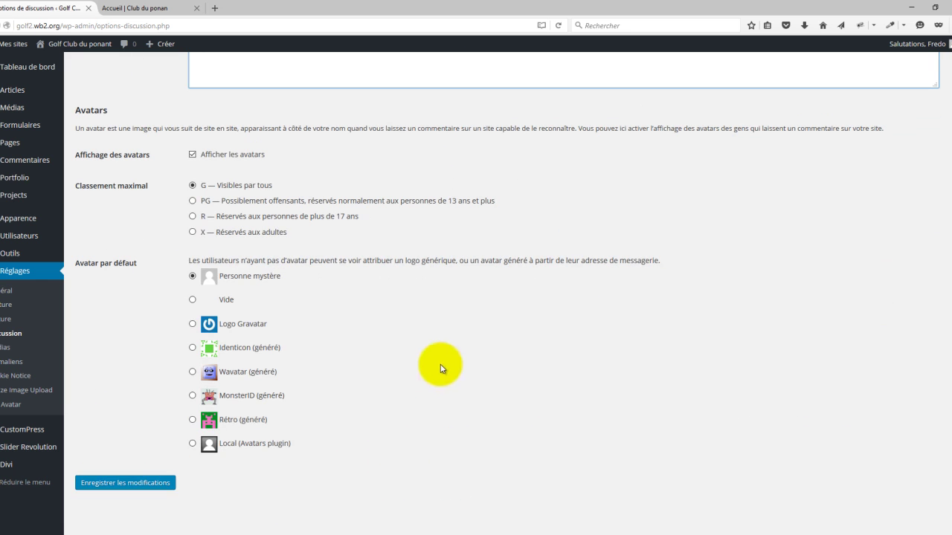
click(128, 483)
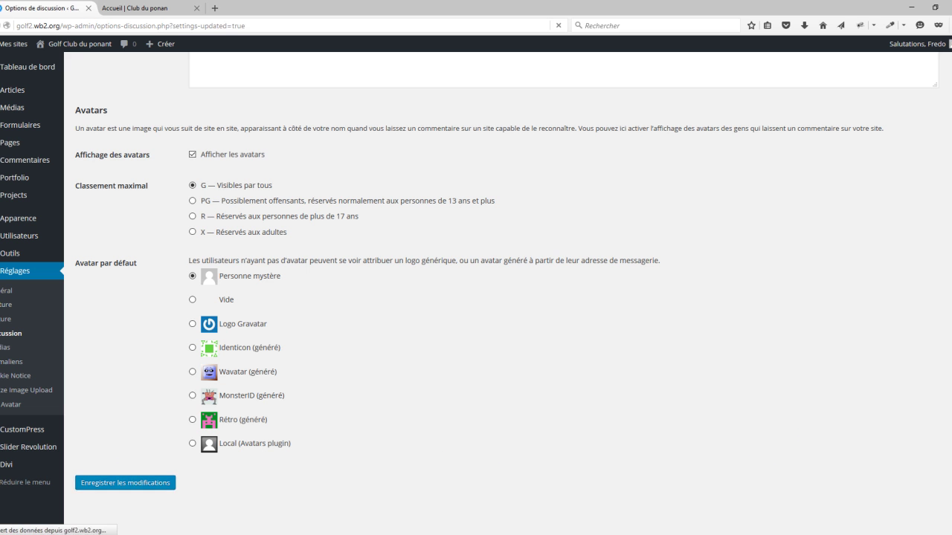
click(4, 350)
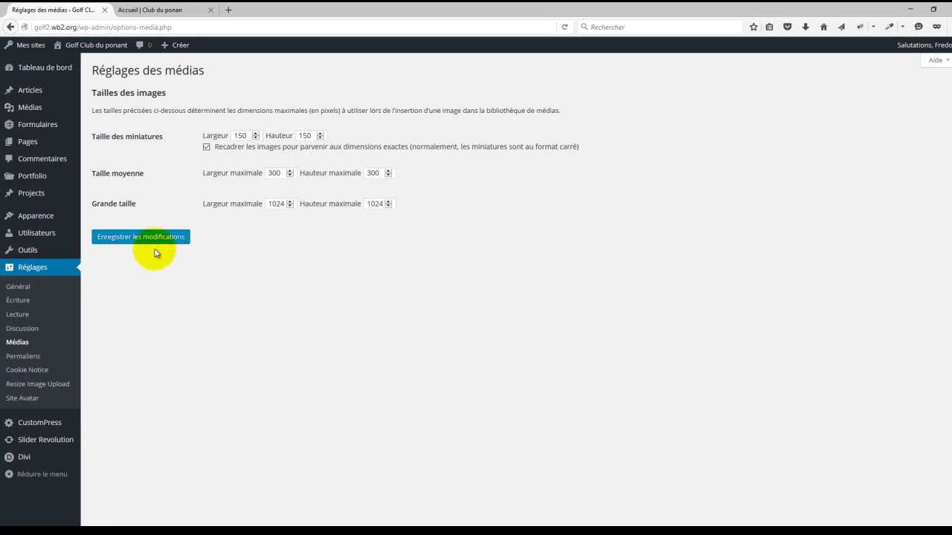
Step: Open the permalink options and examine the example addresses of the Simple and Date et titre structures
click(23, 356)
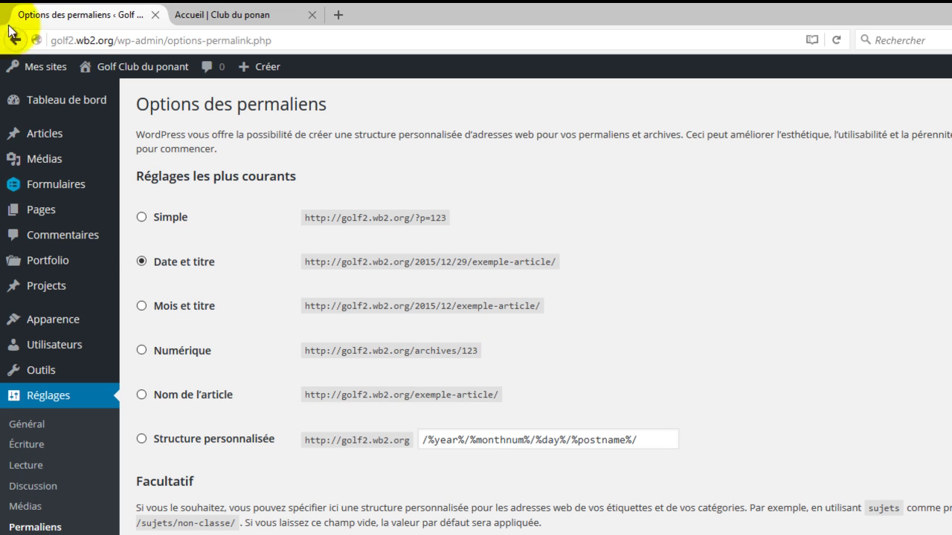
drag(52, 40, 298, 41)
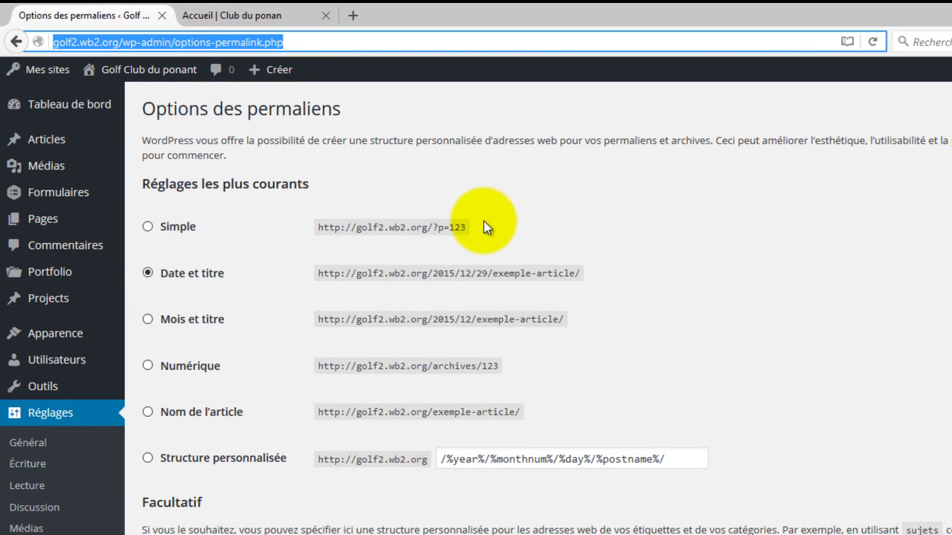
drag(469, 228, 435, 253)
click(565, 350)
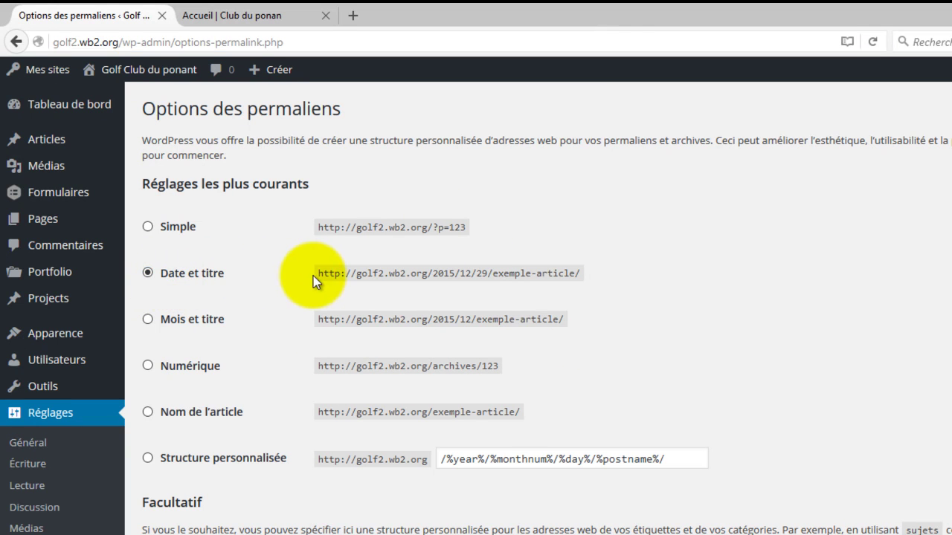
drag(315, 276, 582, 274)
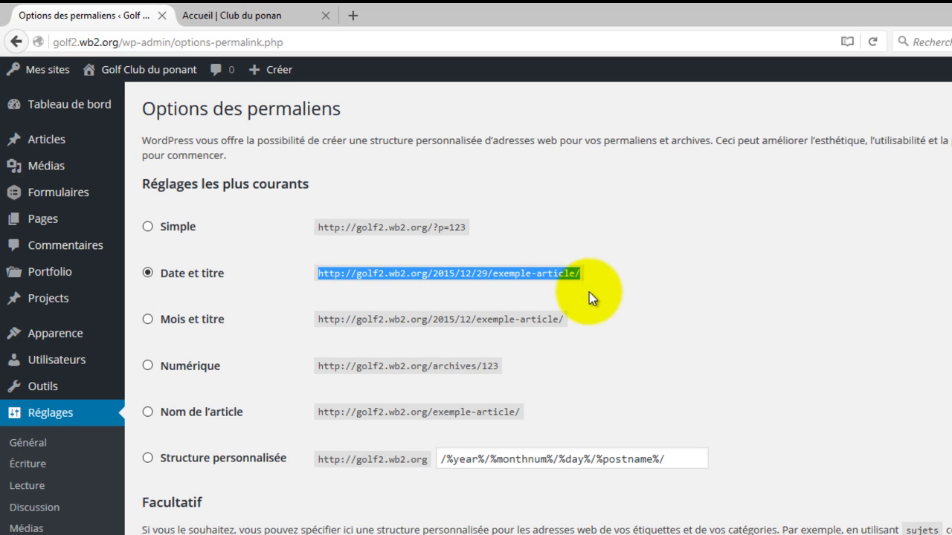
click(589, 291)
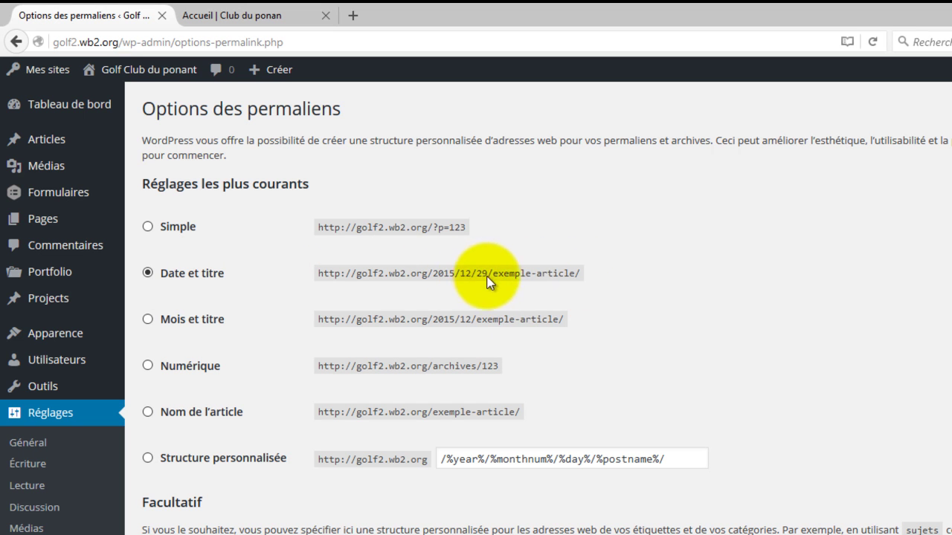
click(589, 278)
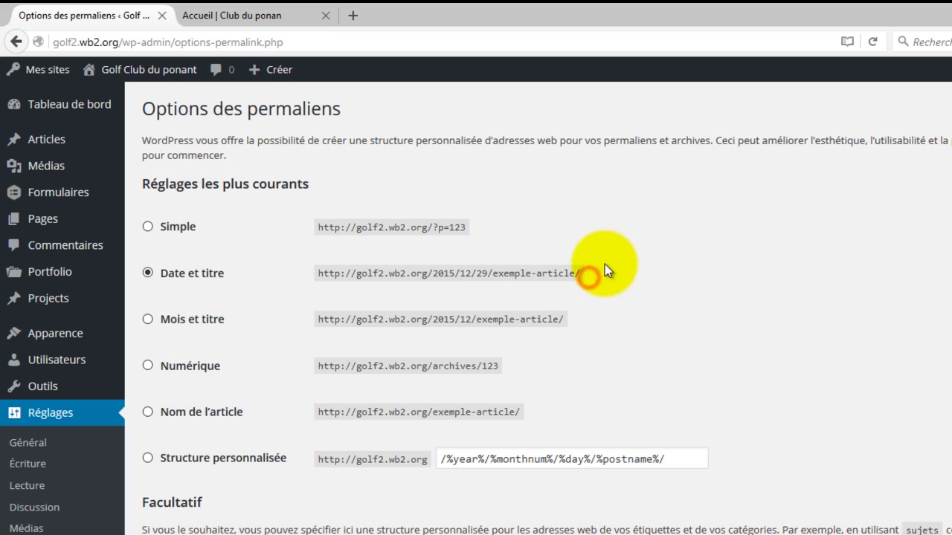
Step: Try the Nom de l'article permalink structure, examine its example address and restore Date et titre
click(148, 412)
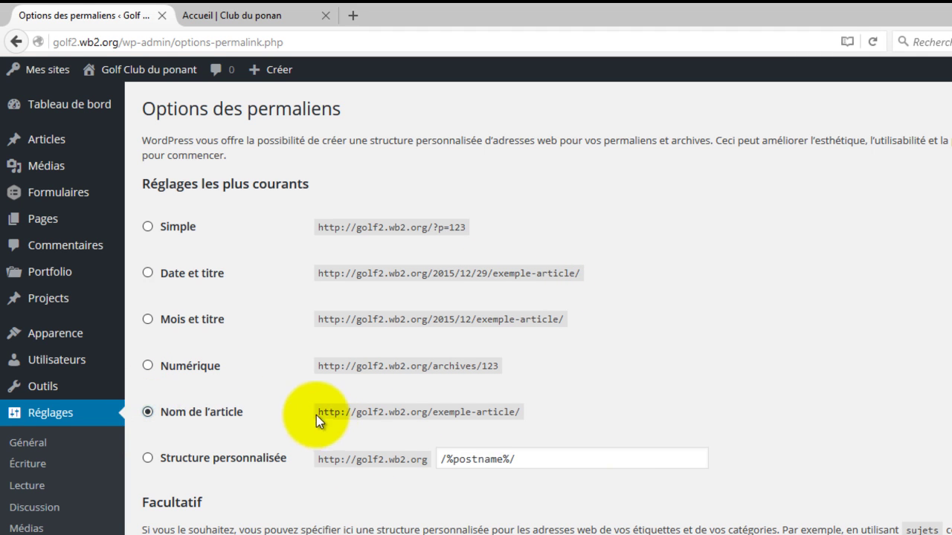
drag(316, 415, 524, 414)
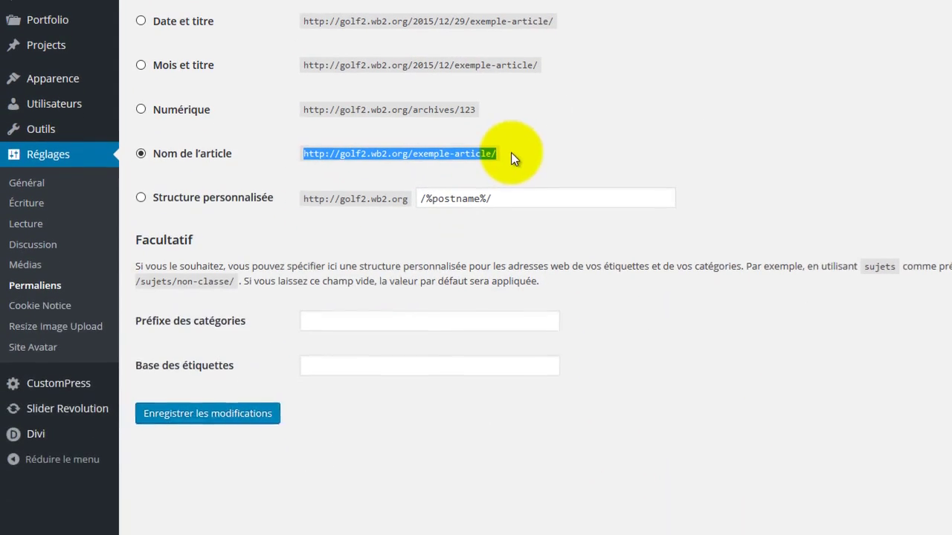
click(533, 158)
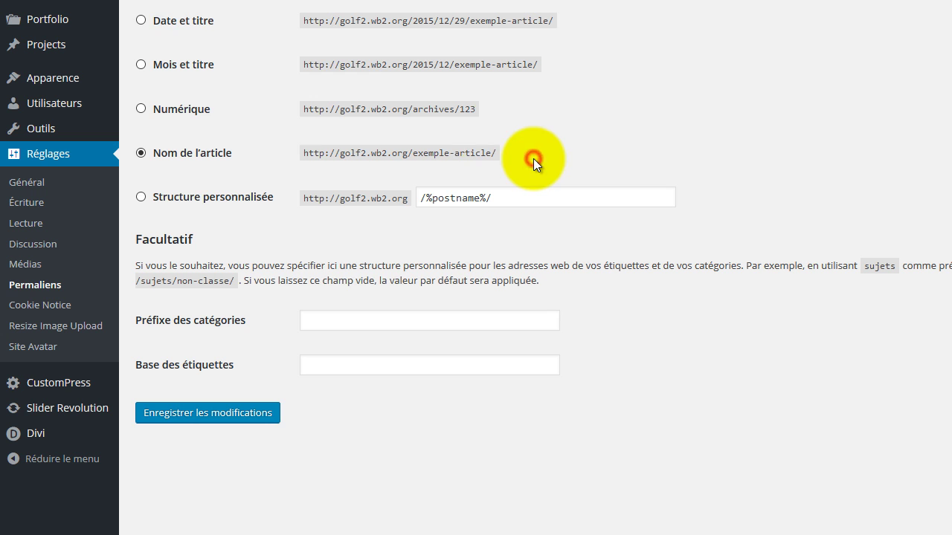
click(141, 22)
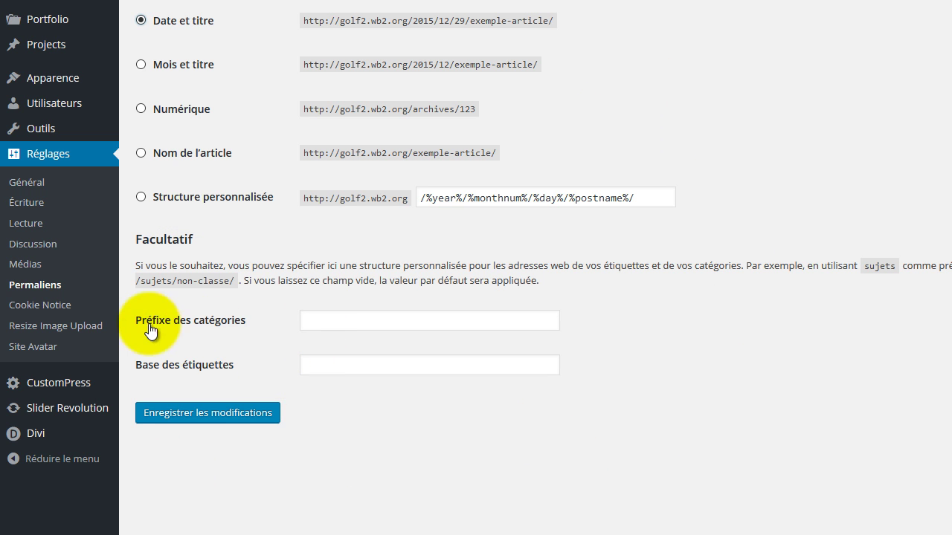
Step: Examine the optional category prefix and tag base fields of the permalink options
drag(153, 327, 268, 329)
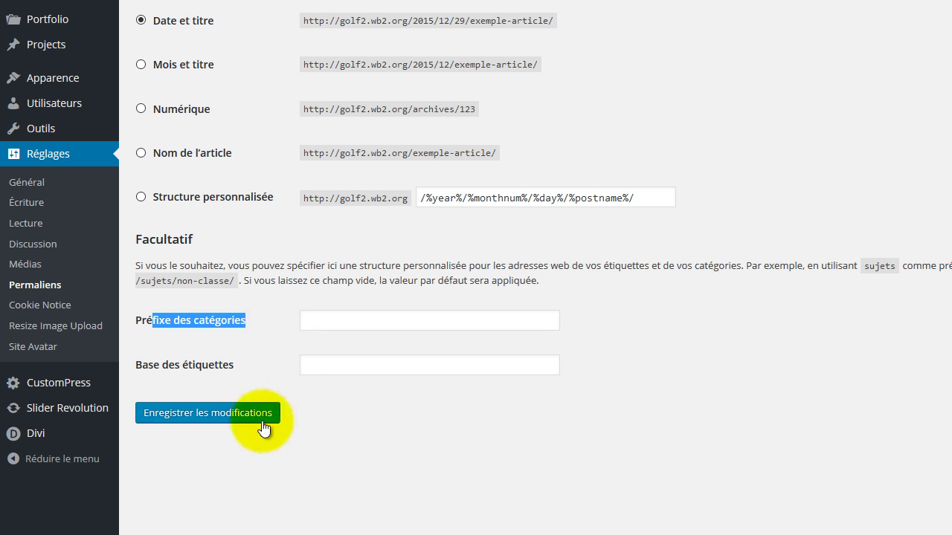
click(138, 368)
drag(138, 367, 248, 365)
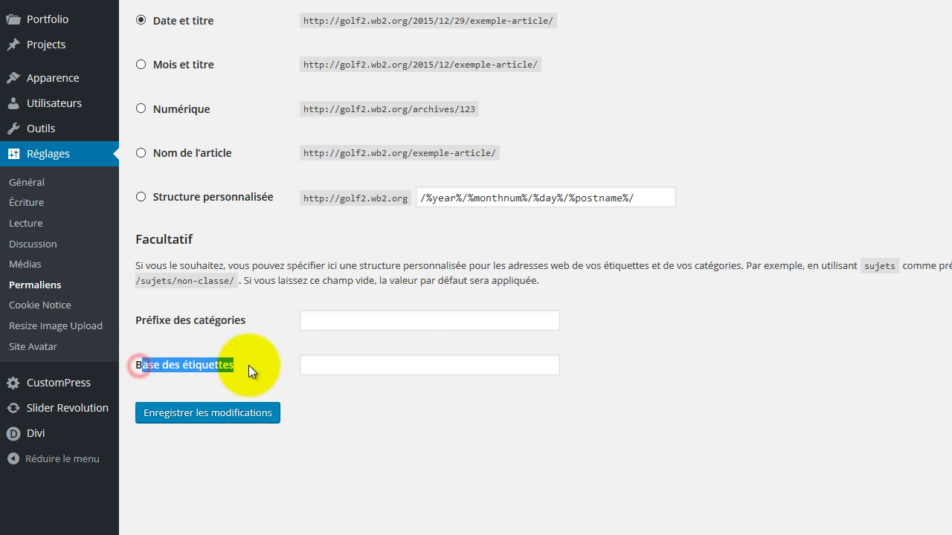
click(404, 321)
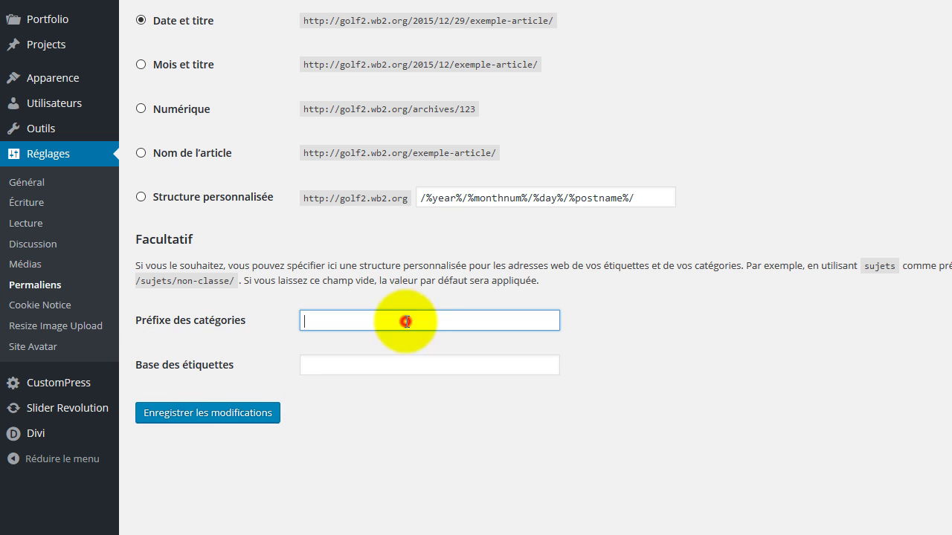
click(382, 426)
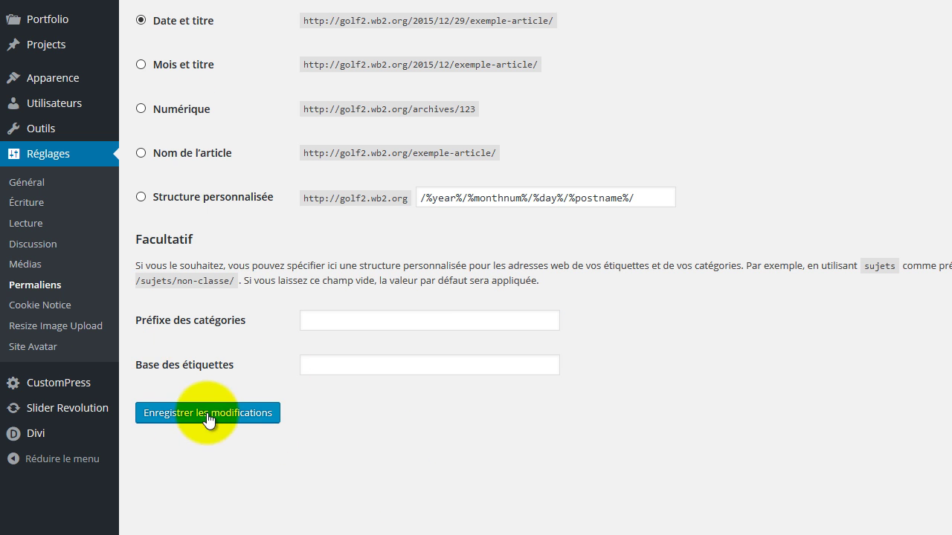
click(404, 446)
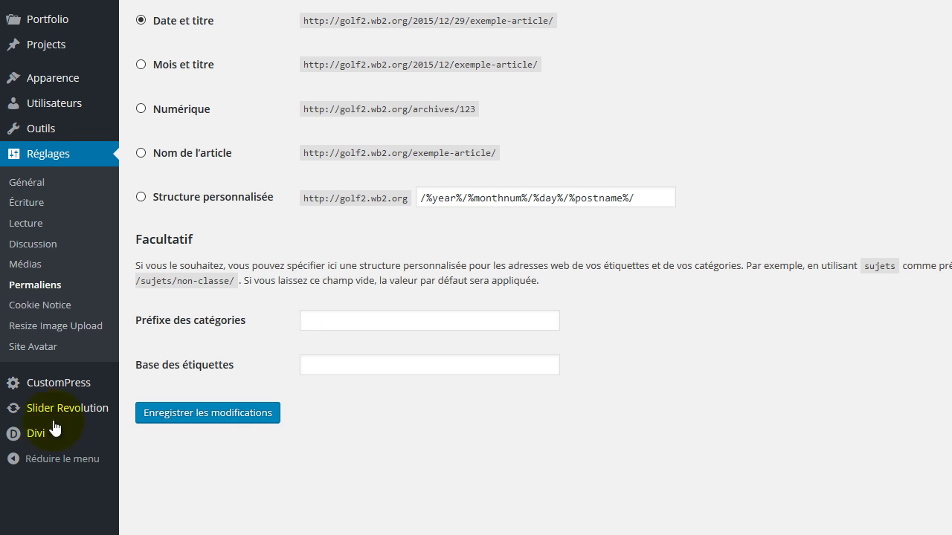
Step: Open the Cookie Notice settings and examine the button text, link, refusal, scrolling, expiration and script placement options
click(33, 305)
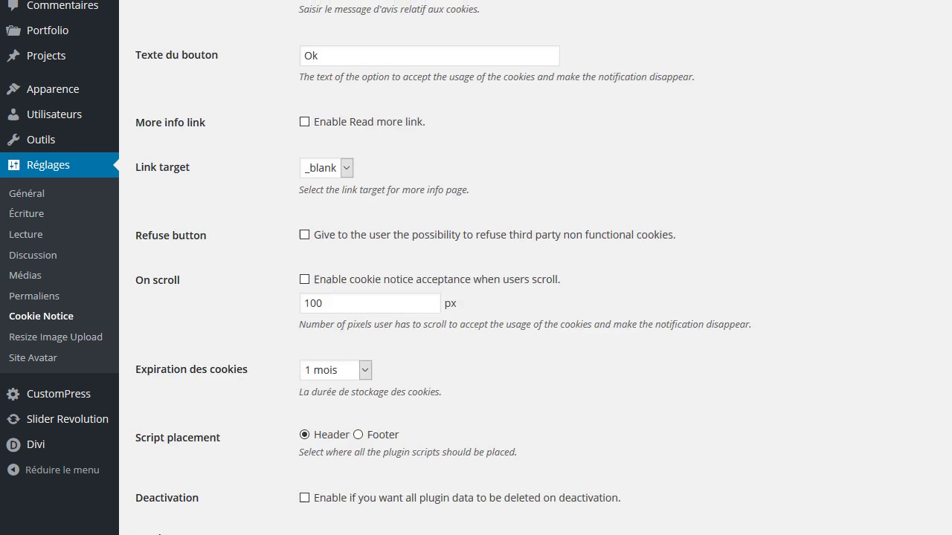
scroll(472, 100, down, 2)
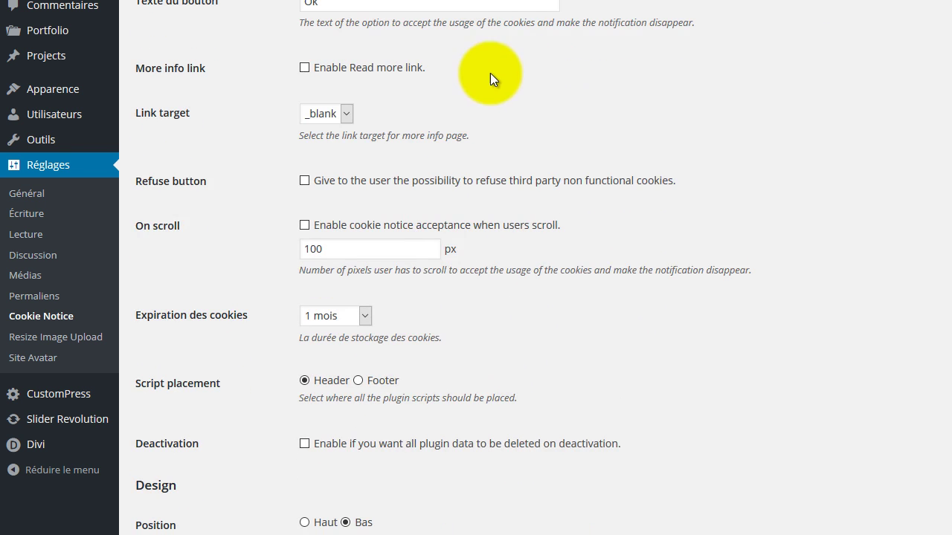
scroll(379, 67, down, 2)
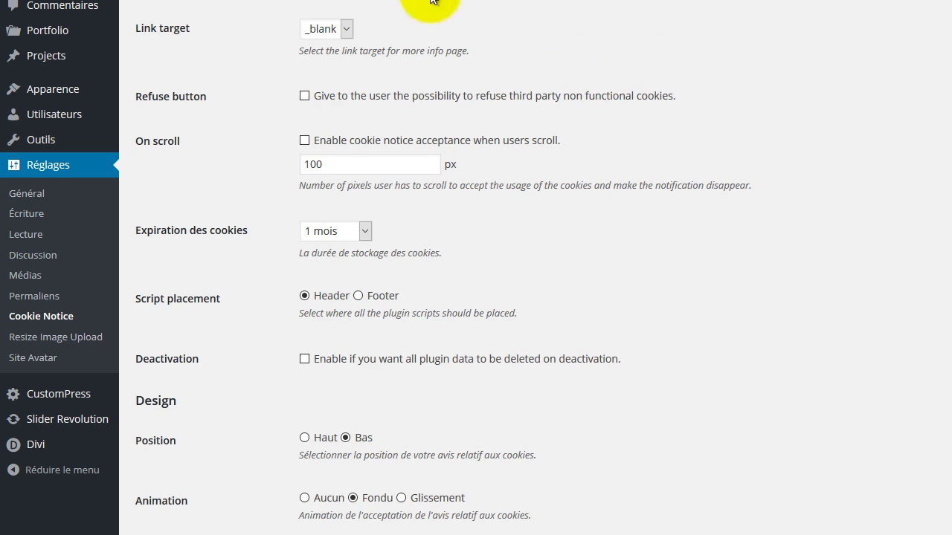
scroll(430, 12, down, 2)
scroll(468, 29, up, 4)
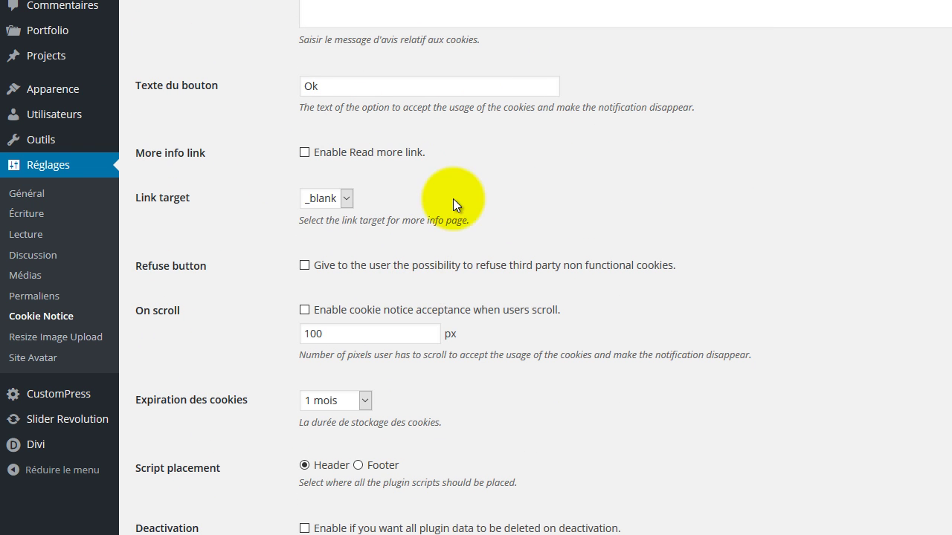
scroll(469, 187, down, 2)
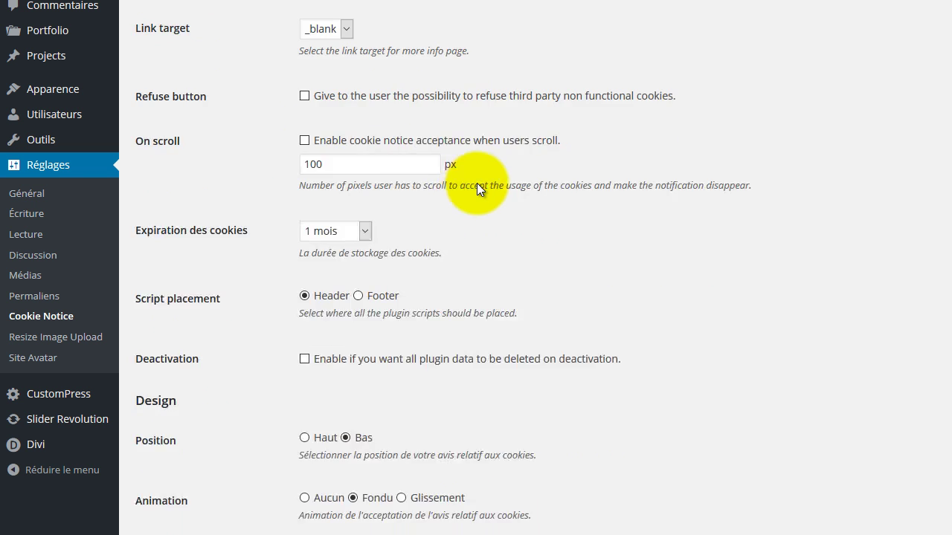
scroll(479, 185, up, 2)
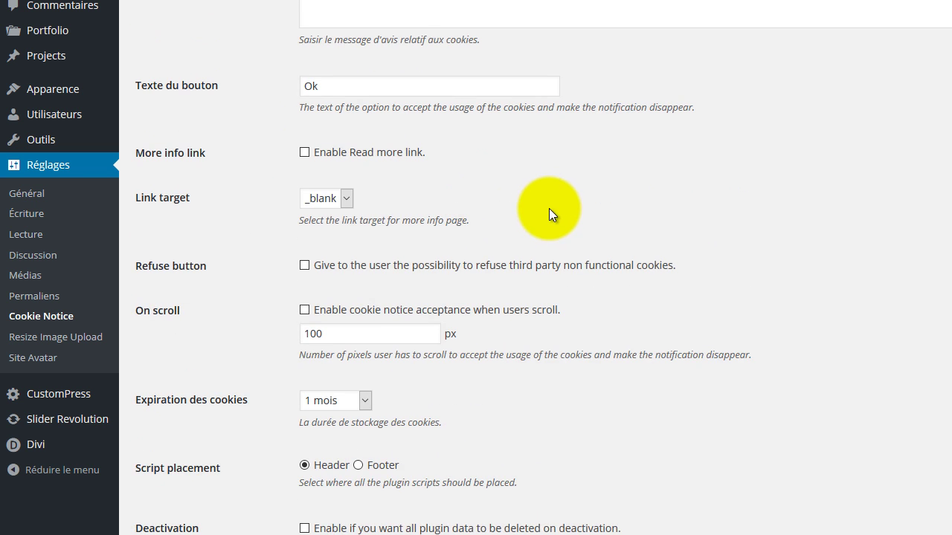
scroll(549, 202, down, 3)
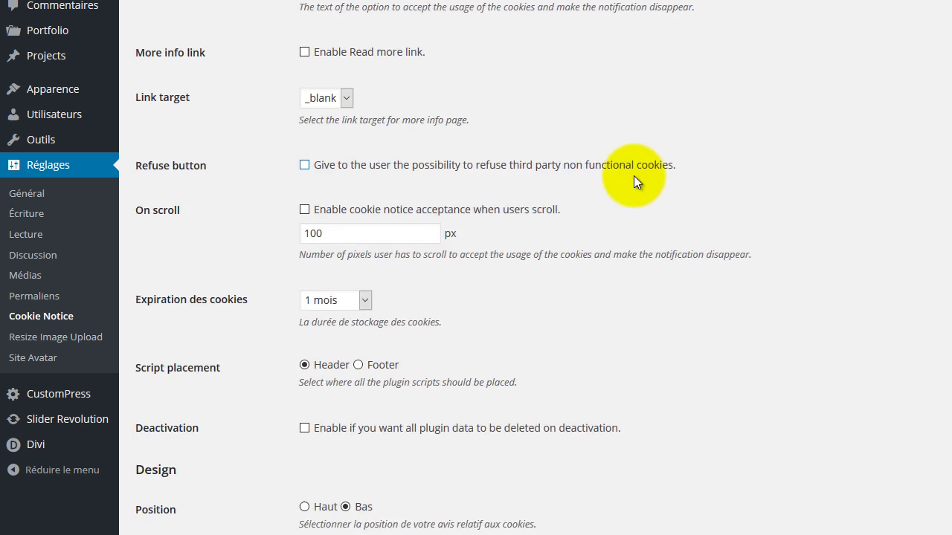
scroll(632, 174, down, 2)
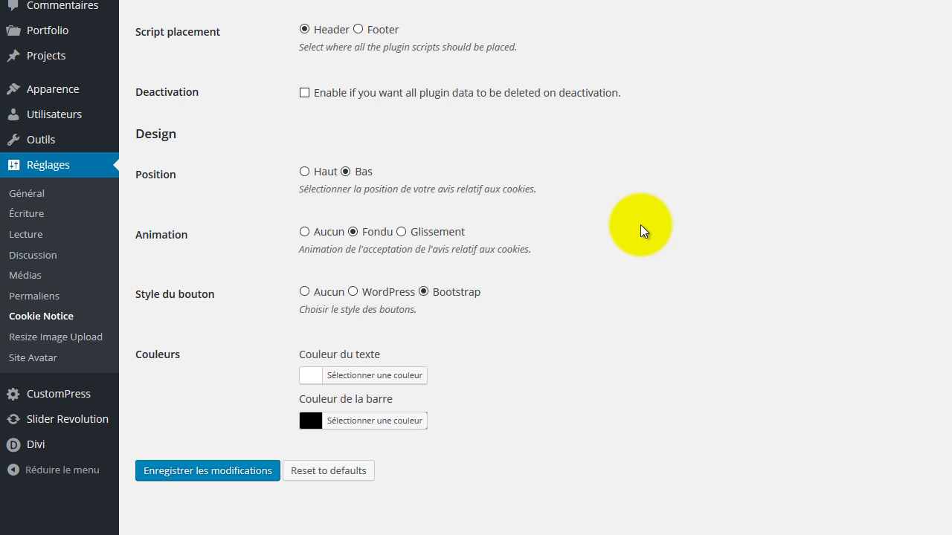
scroll(640, 228, up, 5)
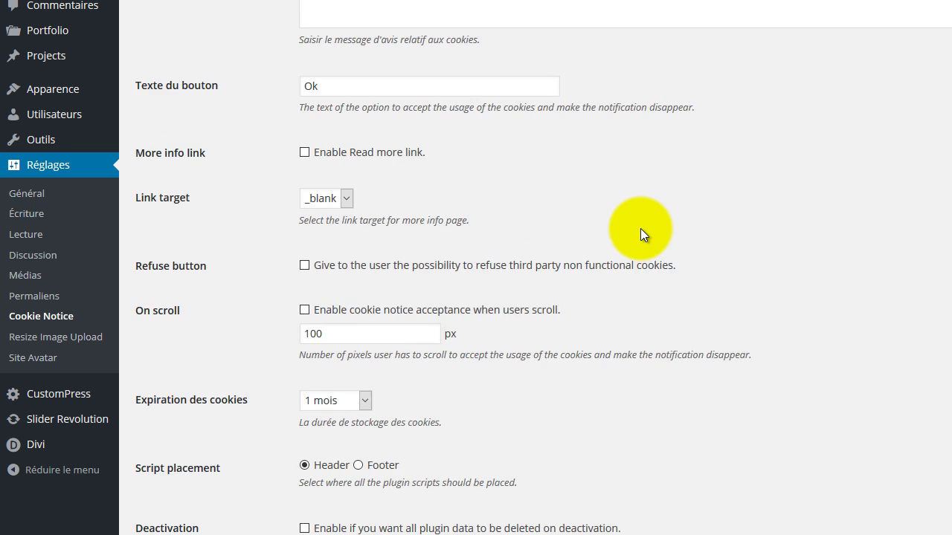
scroll(631, 210, down, 5)
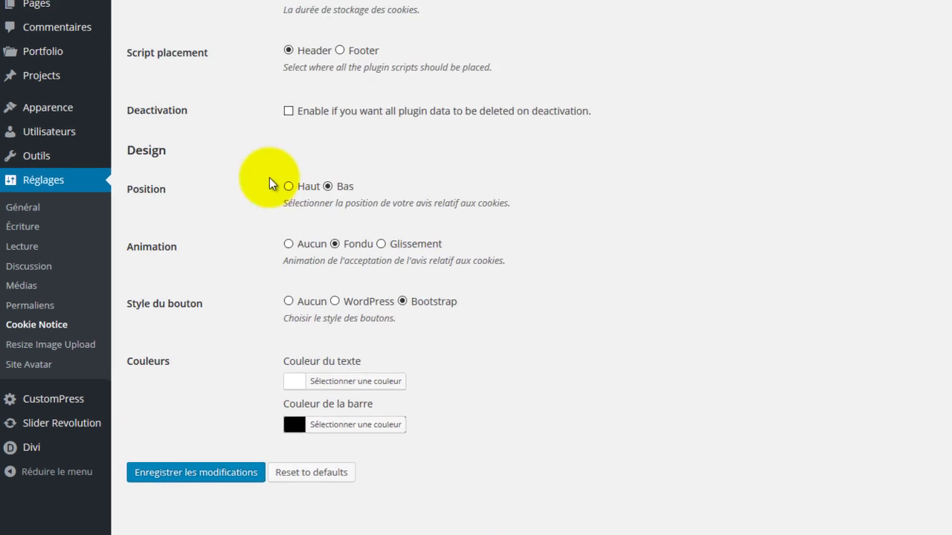
Step: Try setting the cookie notice position in the Design section to Haut and restore Bas
drag(139, 130, 204, 144)
click(192, 275)
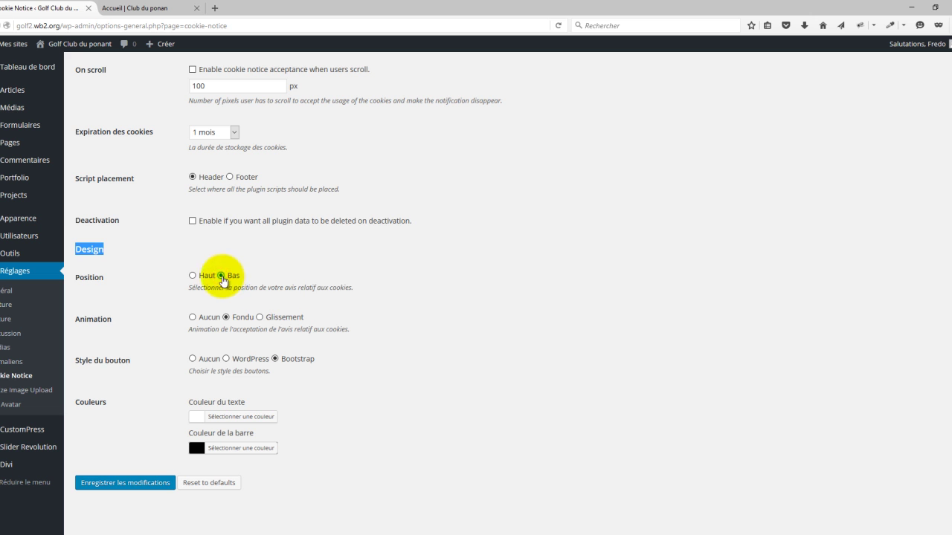
click(221, 276)
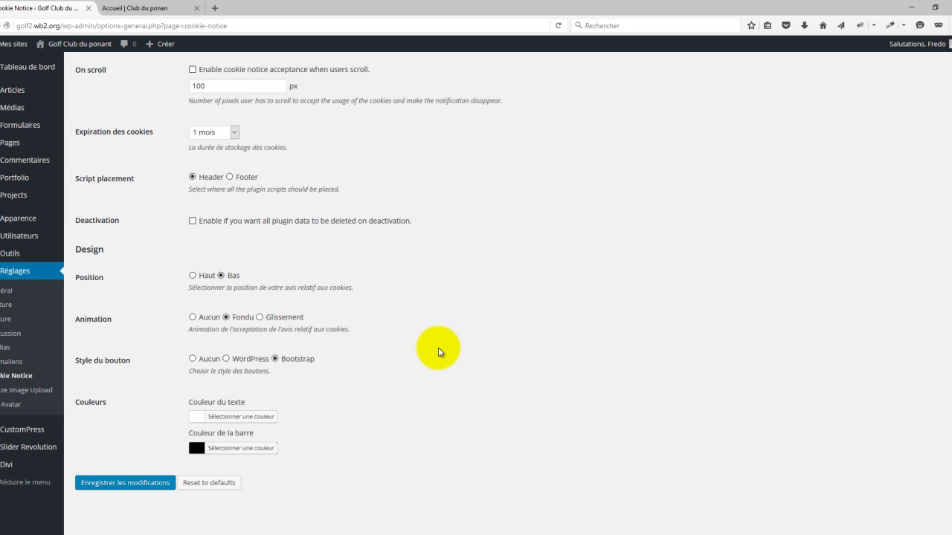
scroll(451, 346, up, 1)
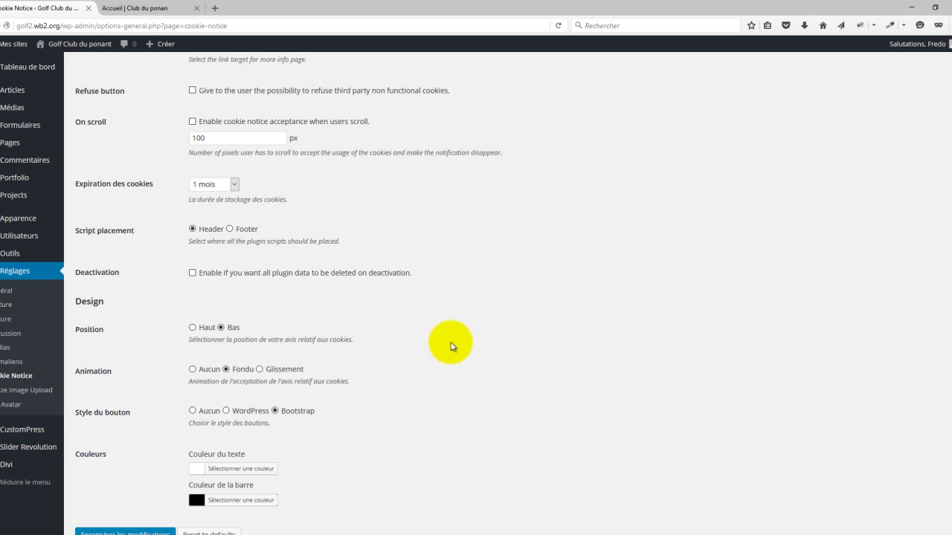
scroll(451, 345, down, 1)
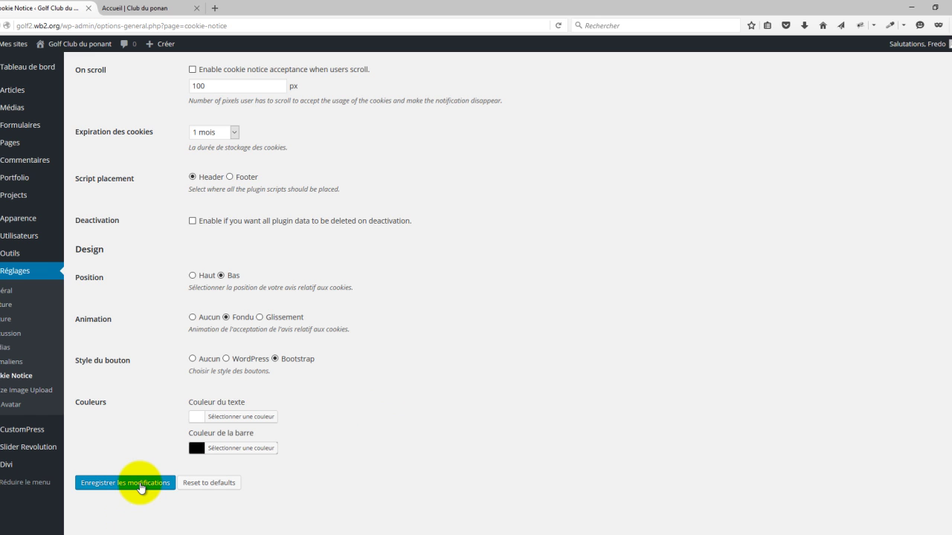
Step: Save the Cookie Notice settings and open the Resize Image Upload settings at the re-sizing options
click(140, 483)
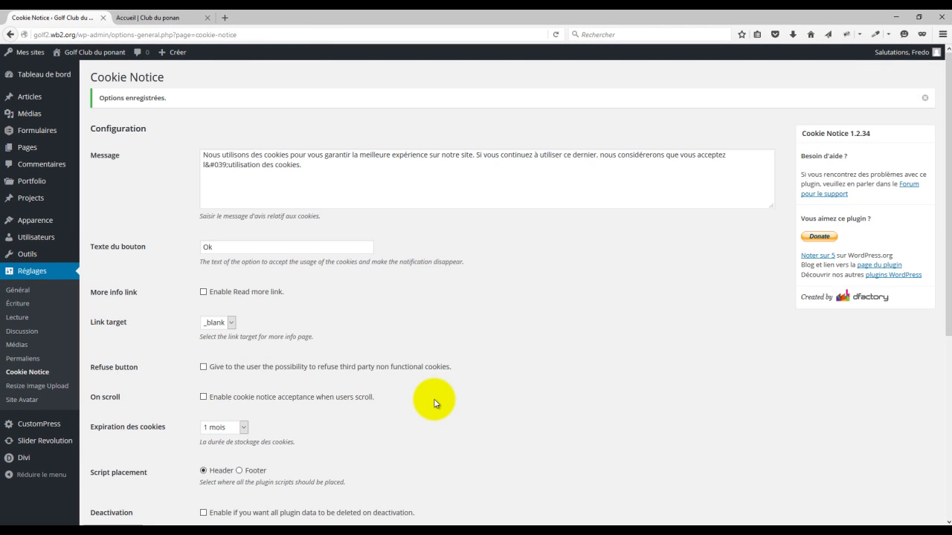
click(64, 389)
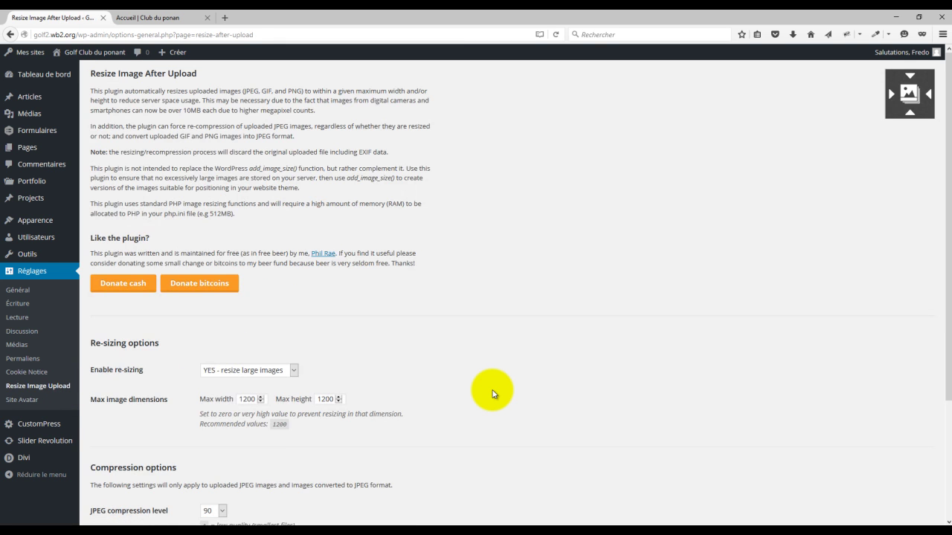
scroll(493, 394, down, 4)
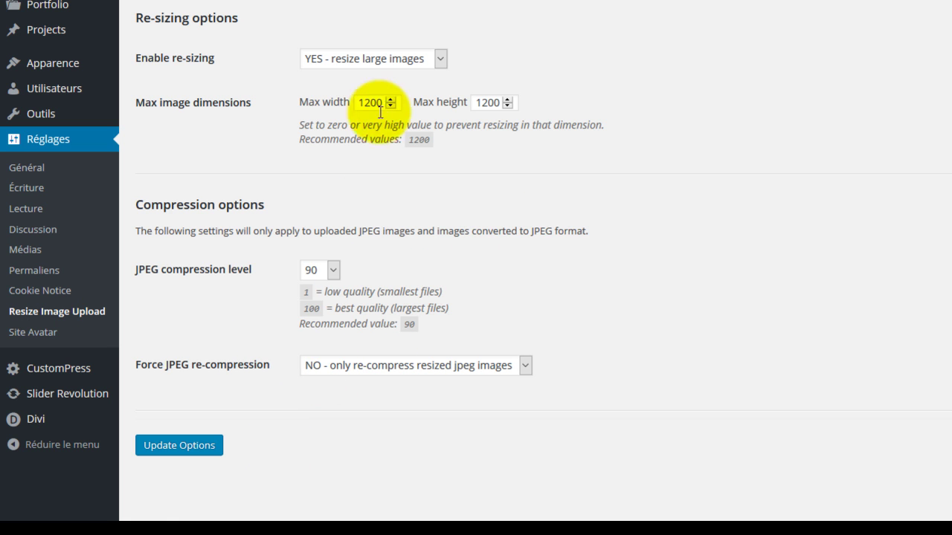
Step: Set the maximum image dimensions for re-sizing to a width of 1900 and a height of 1900
drag(368, 103, 361, 103)
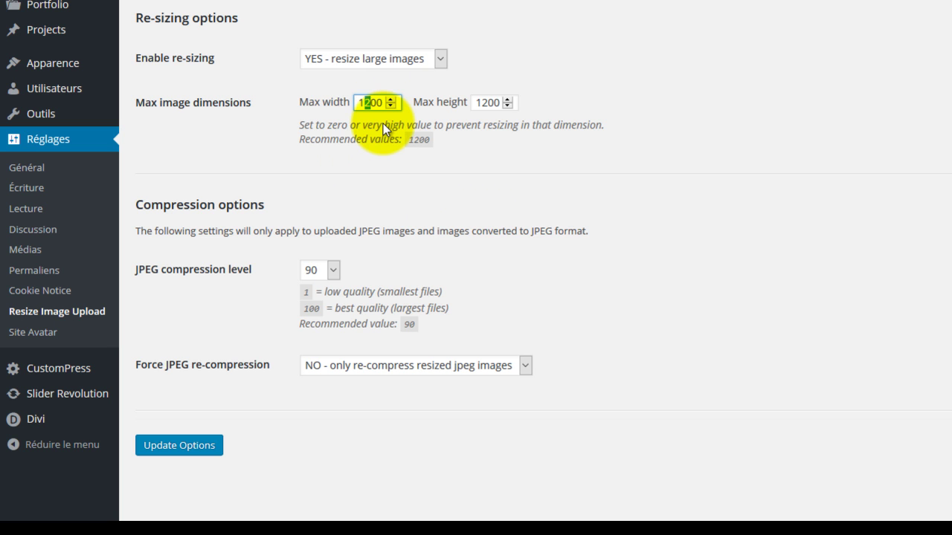
text(9)
click(482, 102)
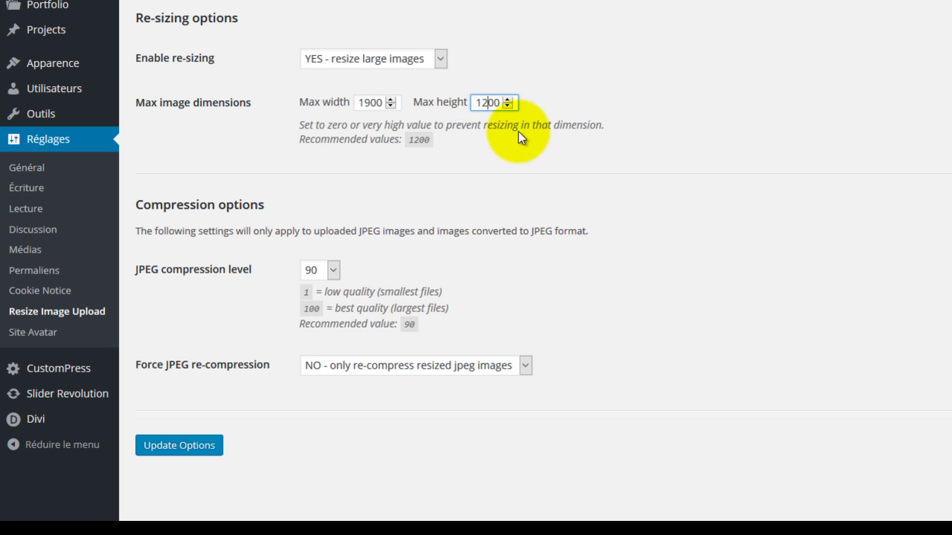
key(shift+Right)
text(9)
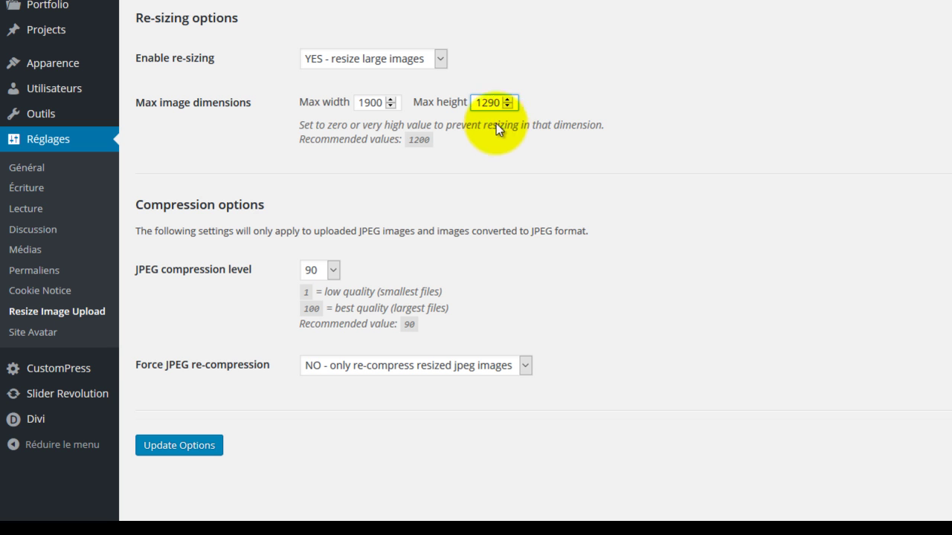
drag(488, 104, 483, 103)
text(9)
key(Down)
key(BackSpace)
key(BackSpace)
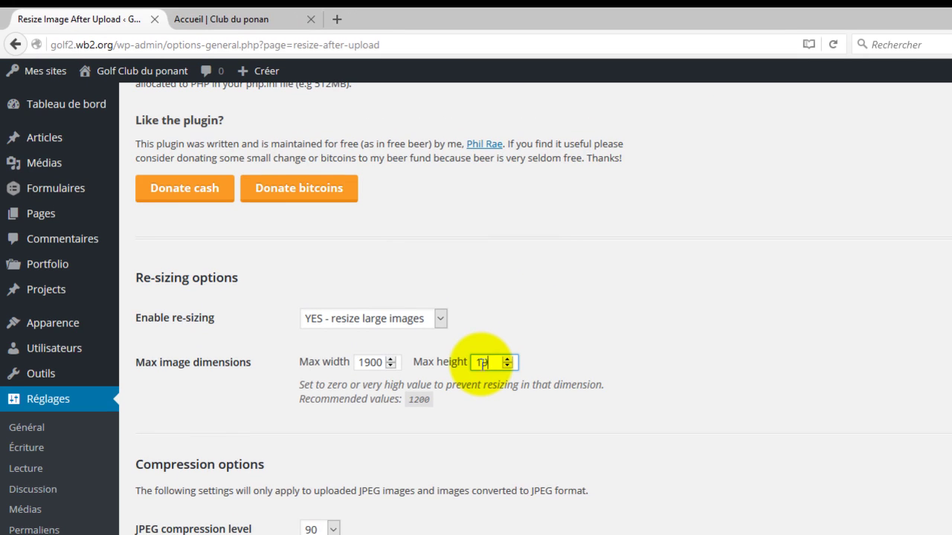
key(BackSpace)
text(20)
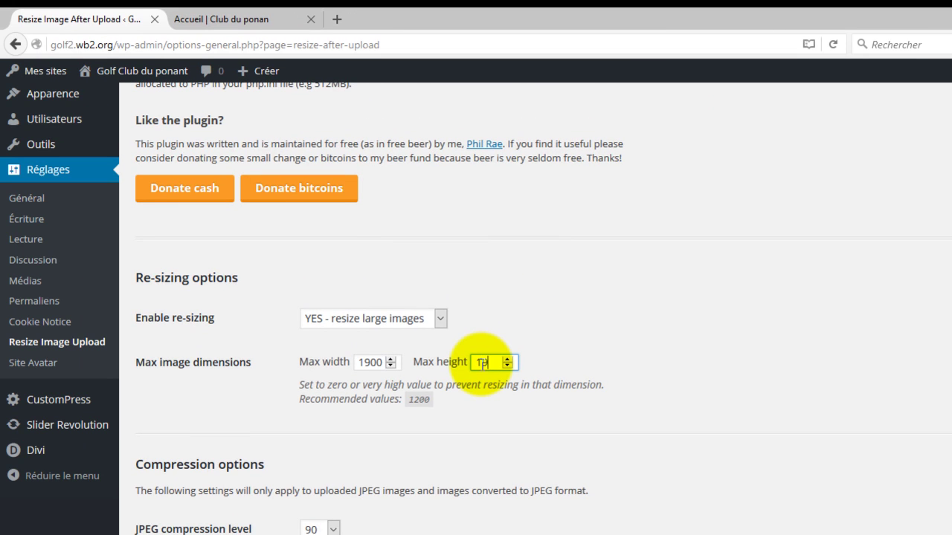
text(00)
click(638, 401)
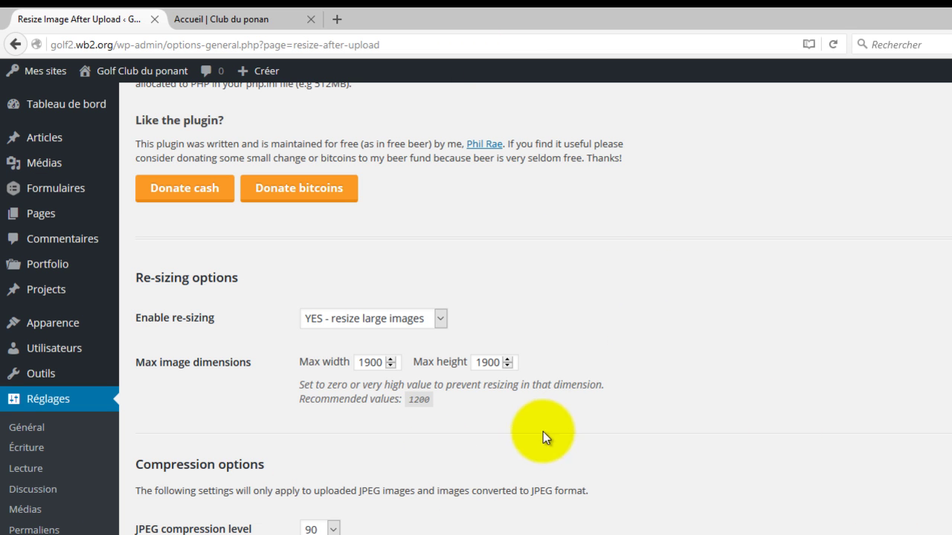
Step: Save the updated Resize Image Upload options and open the Site Avatar settings
scroll(350, 513, down, 5)
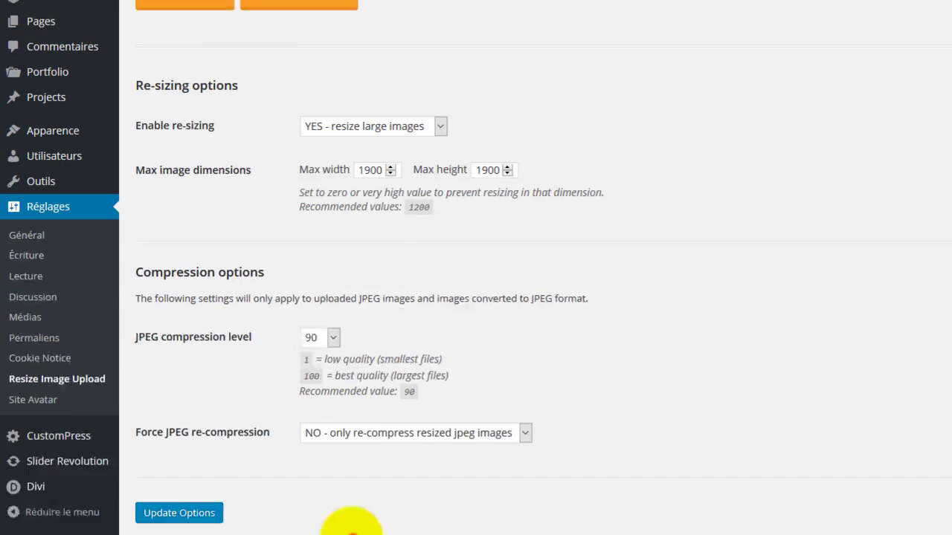
click(178, 470)
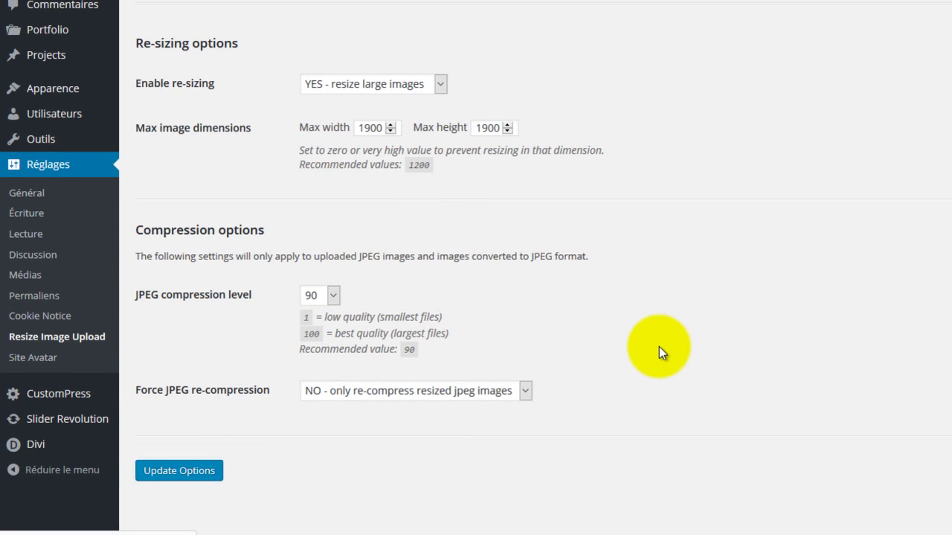
scroll(354, 467, up, 5)
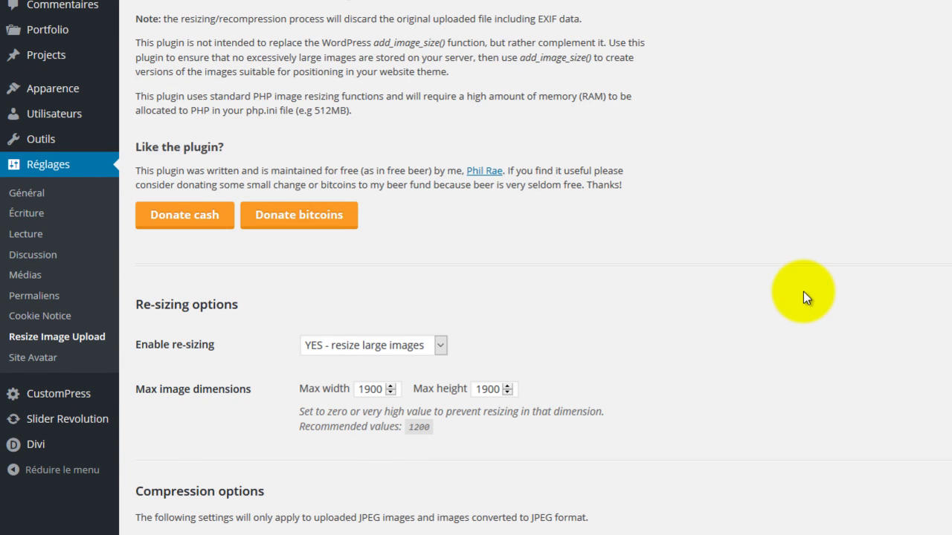
click(39, 357)
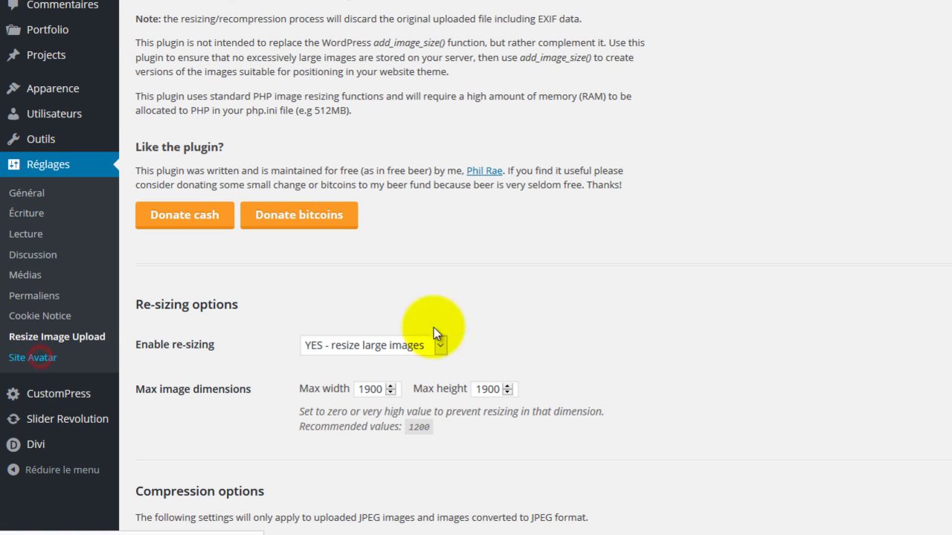